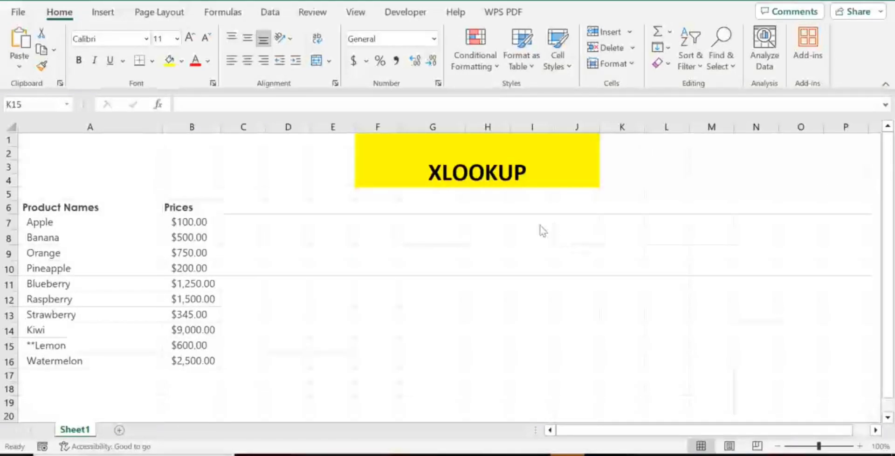
Step: Enter the wildcard symbols ?, * and ~ in G7:G9
left_click(439, 222)
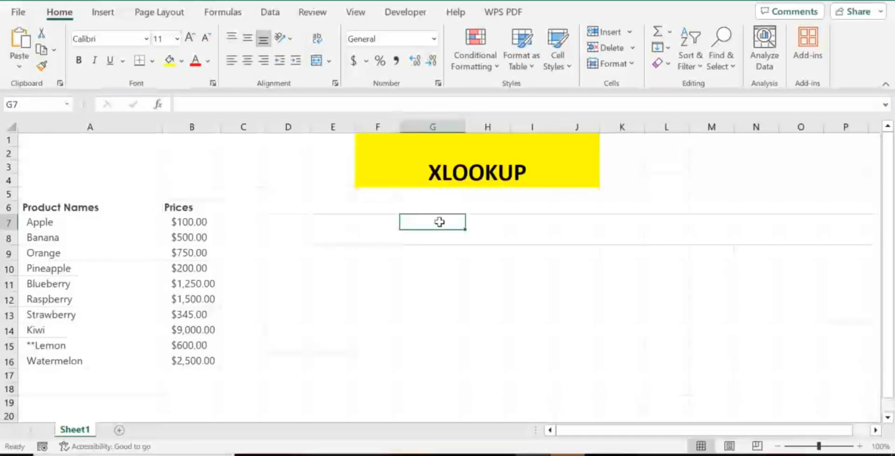
type("?")
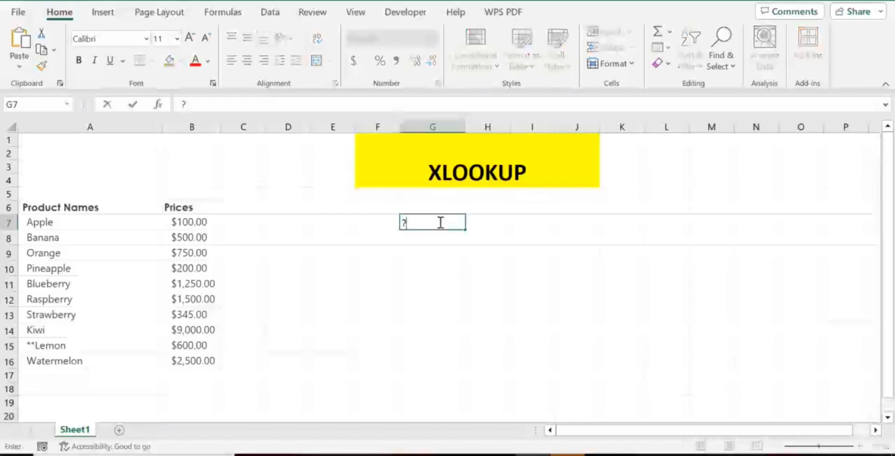
key("Return")
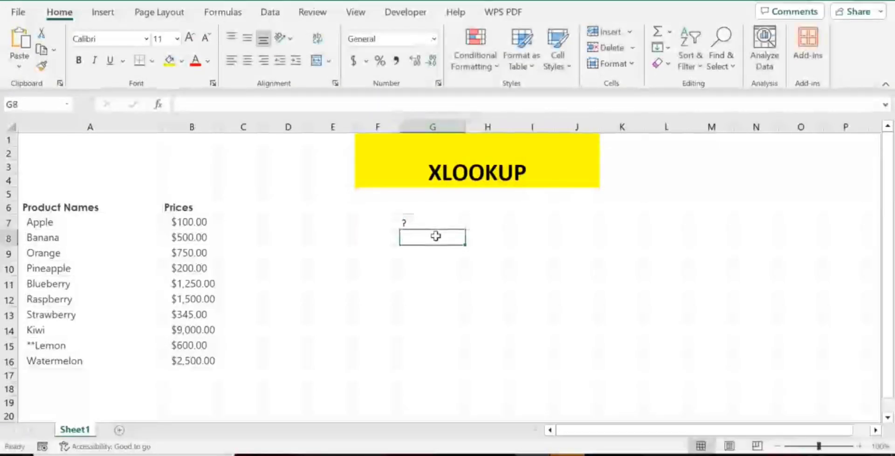
type("*")
key("Return")
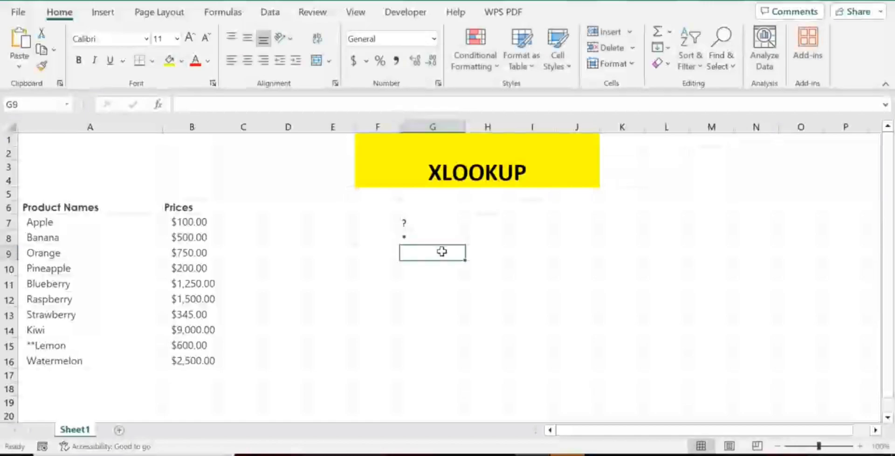
type("~")
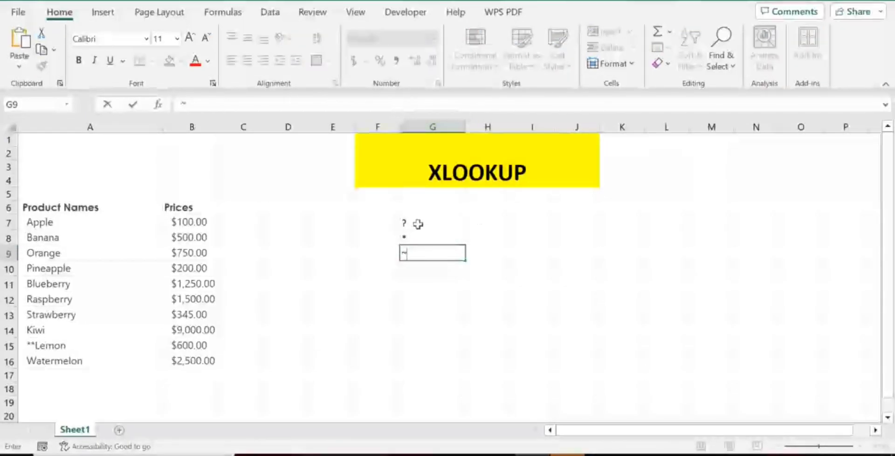
left_click(418, 222)
Step: Enter their meanings single, single or more and literal in H7:H9
left_click(488, 222)
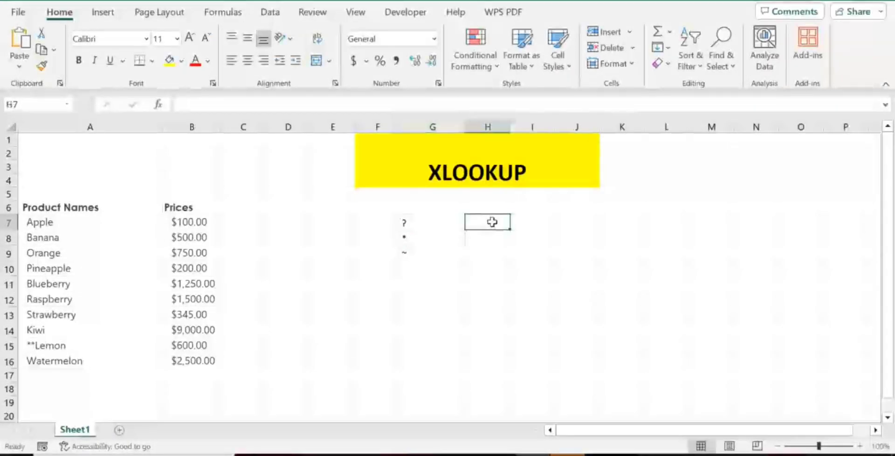
type("single")
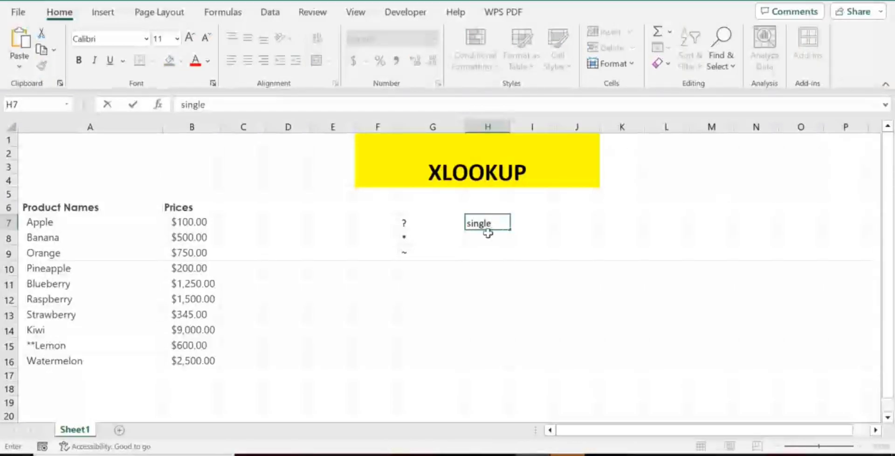
left_click(489, 240)
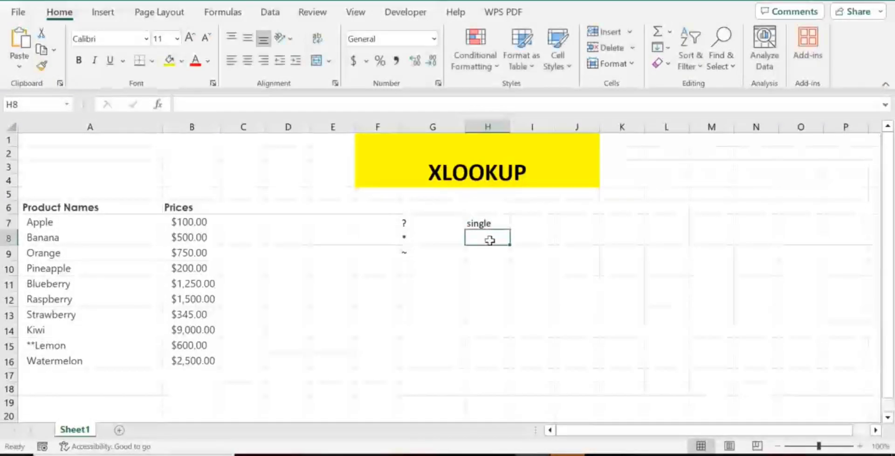
type("single")
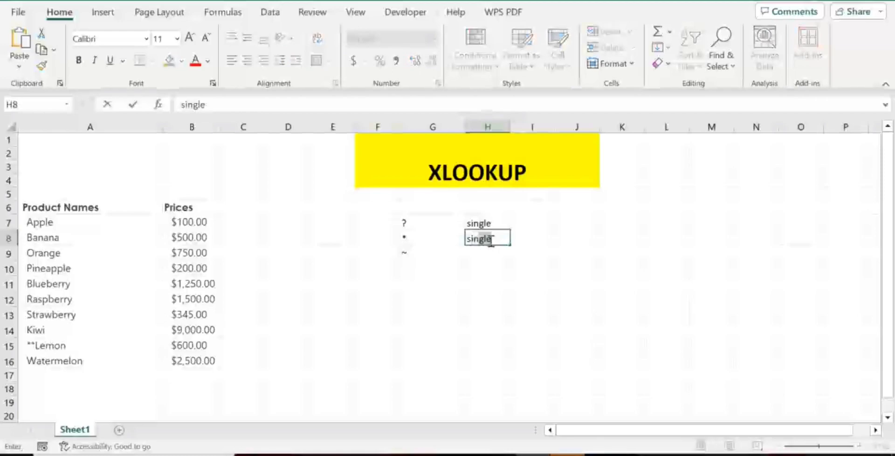
type(" or m")
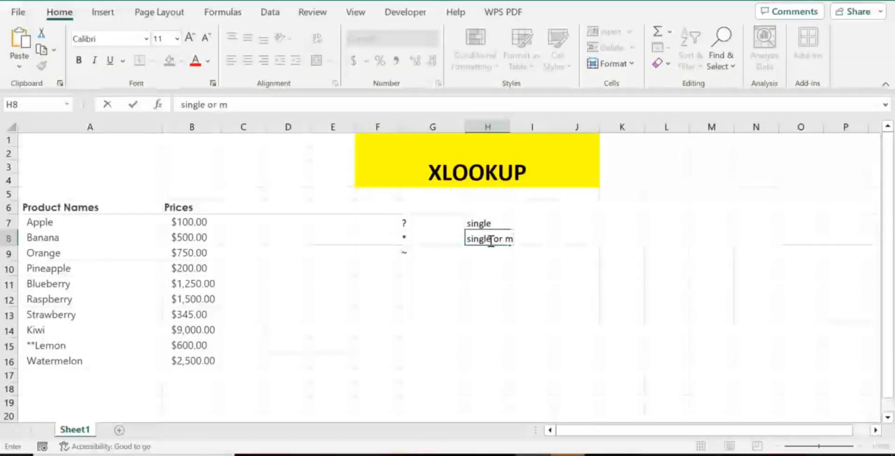
type("ore")
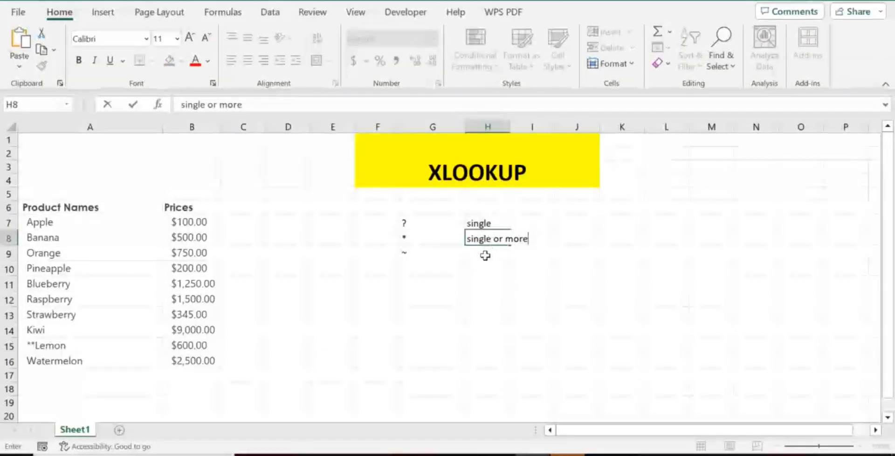
left_click(486, 255)
type("lite")
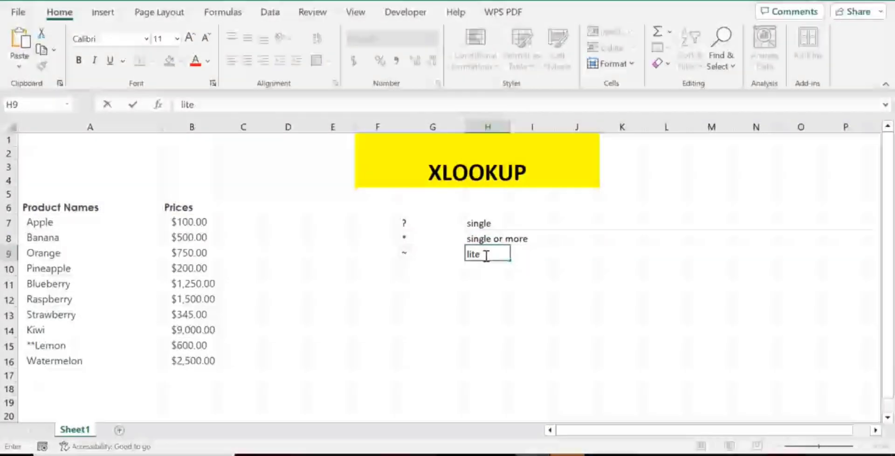
type("ral")
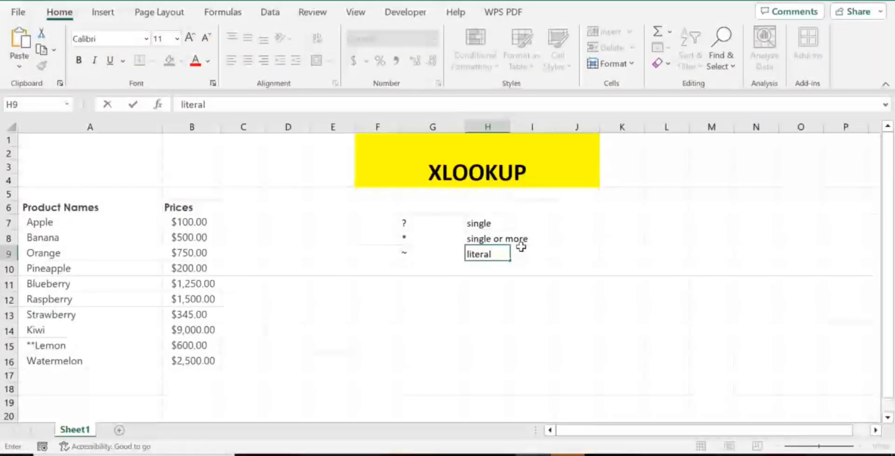
left_click(525, 257)
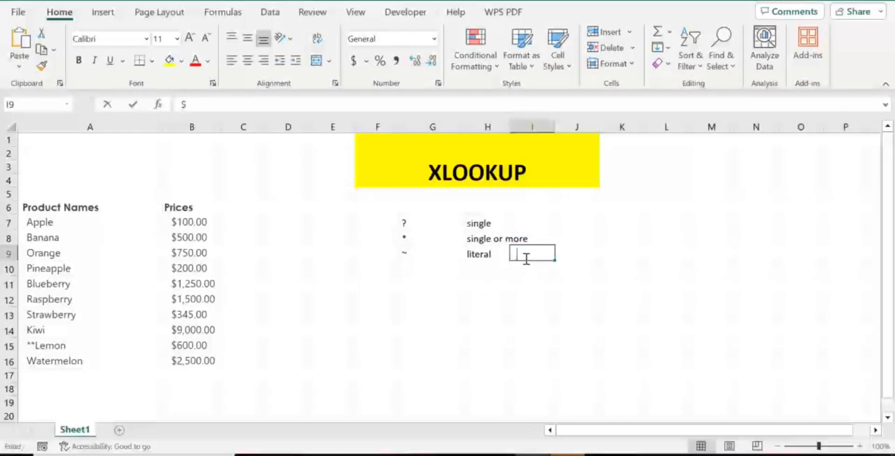
Step: Add the literal examples $ and * in I9 and J9
type("$")
left_click(562, 256)
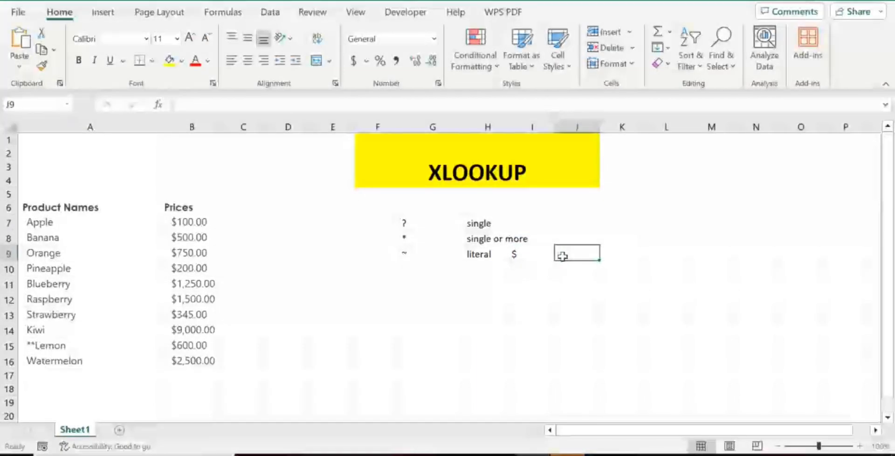
type("*")
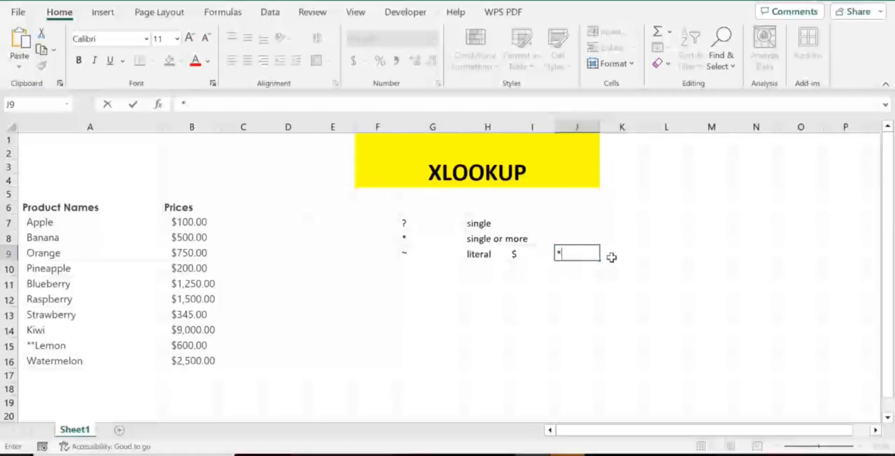
left_click(610, 257)
Step: Enter the pattern A?E with examples APE, ARE and APPLE in I7:L7
left_click(539, 227)
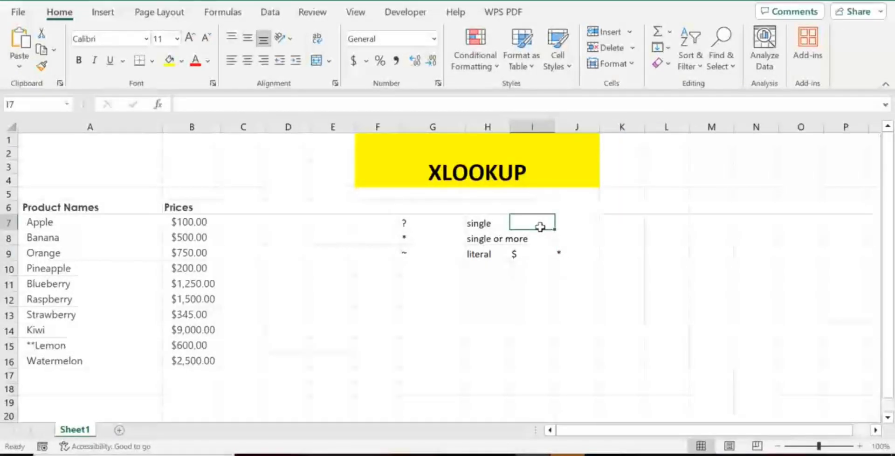
type("A?")
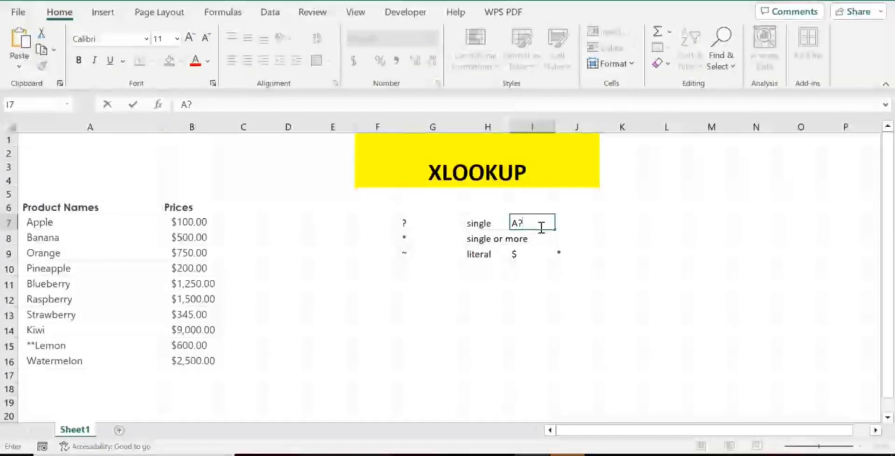
type("E")
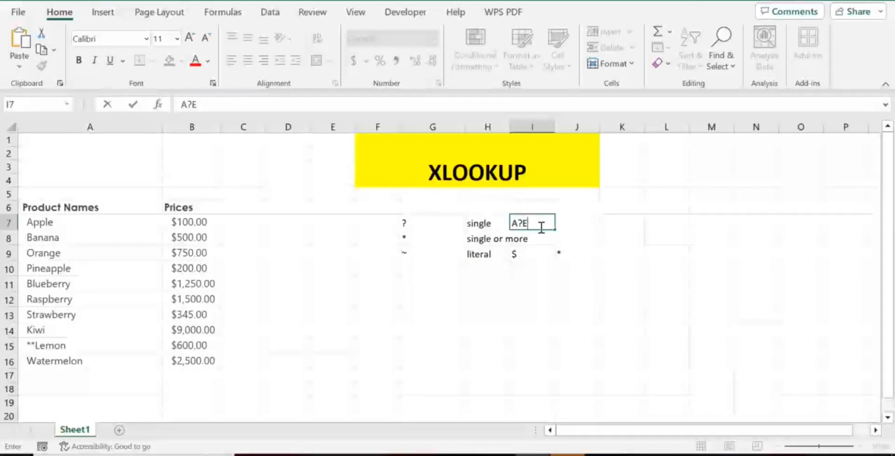
left_click(572, 225)
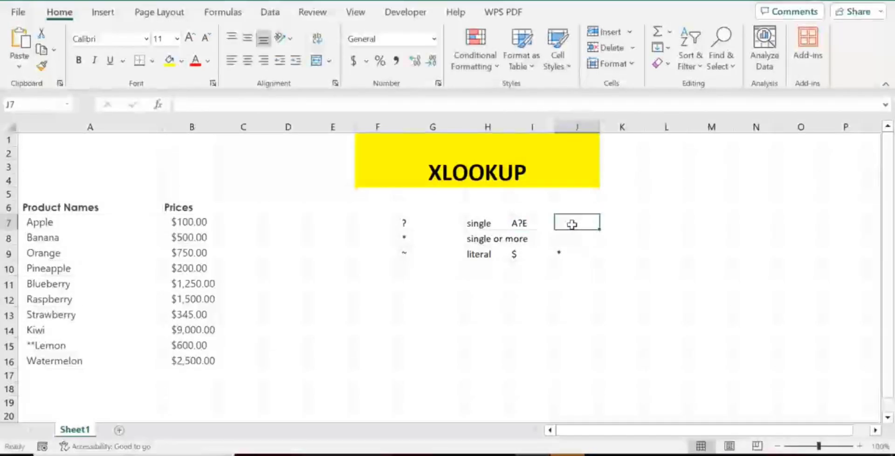
type("APE")
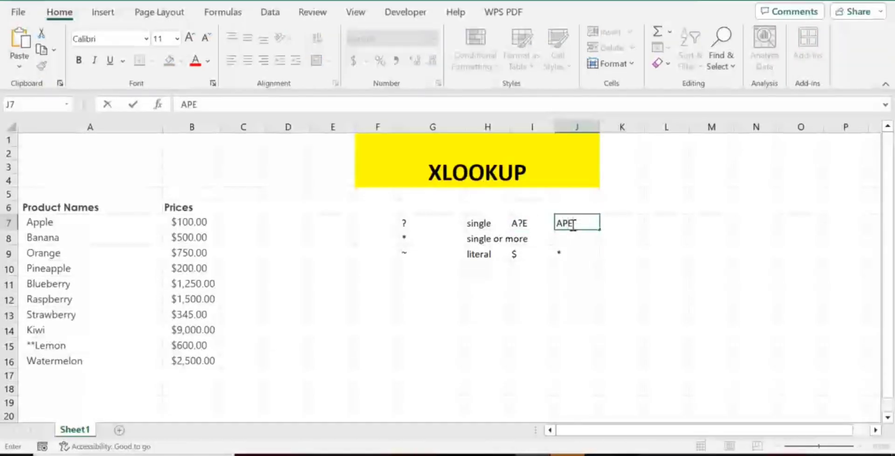
left_click(623, 226)
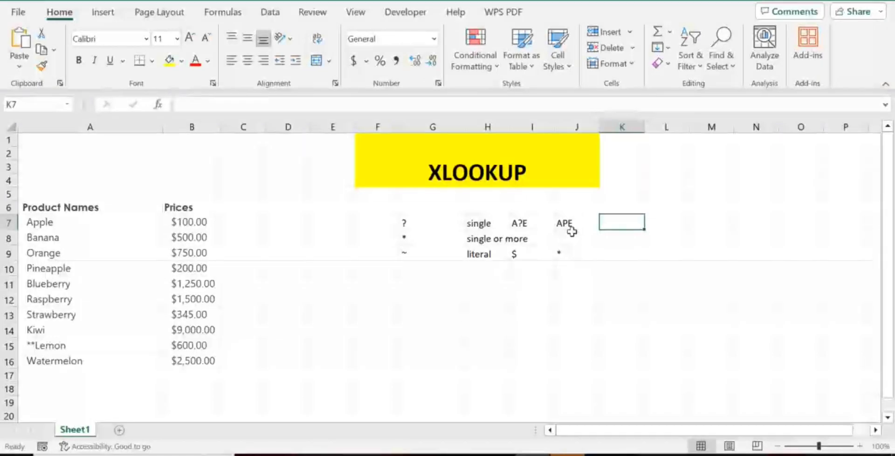
type("ARE")
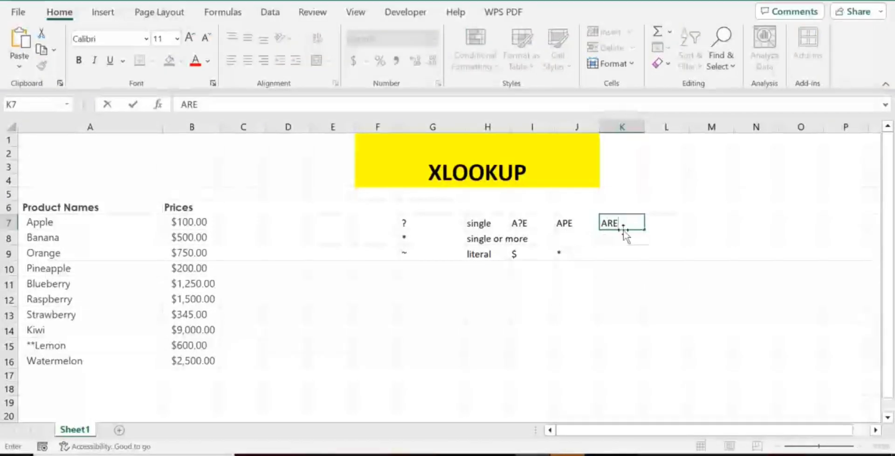
left_click(659, 226)
type("AP")
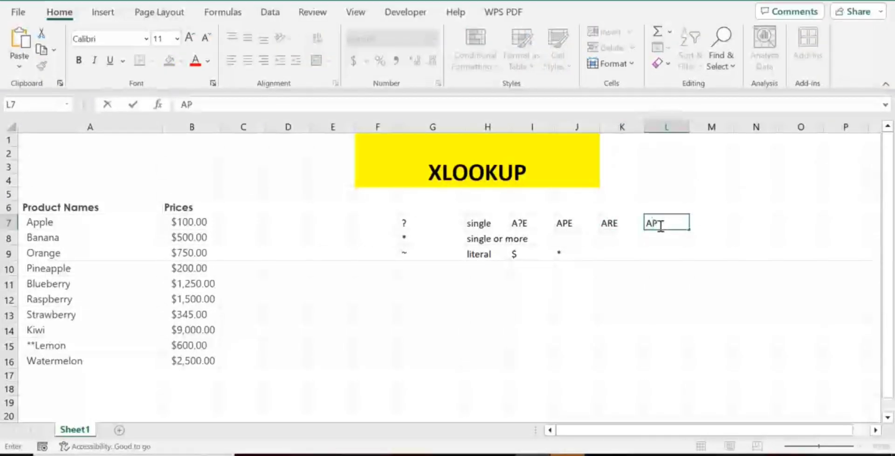
type("PLE")
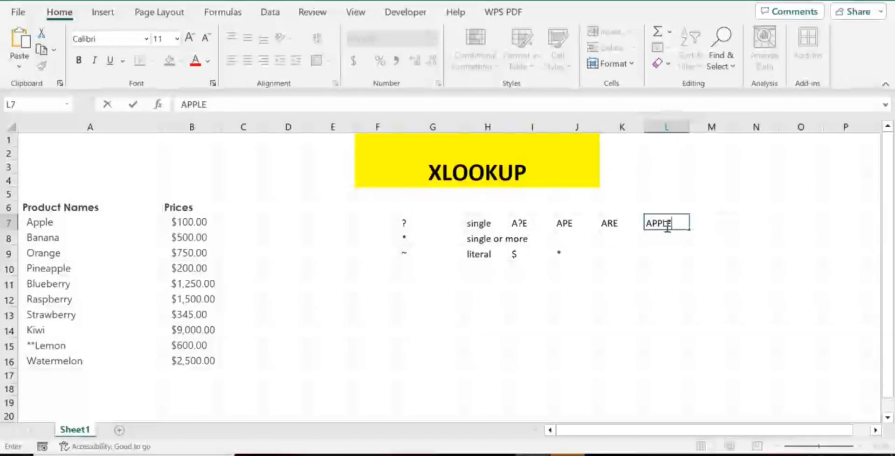
left_click(571, 237)
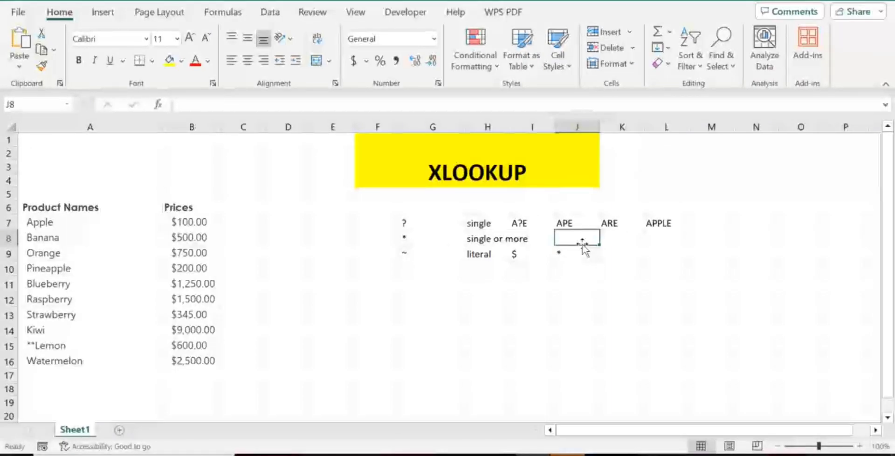
Step: Fill row 8 with TEST, T*T, Trigger and T*R, and start the *~ example in K9
type("T")
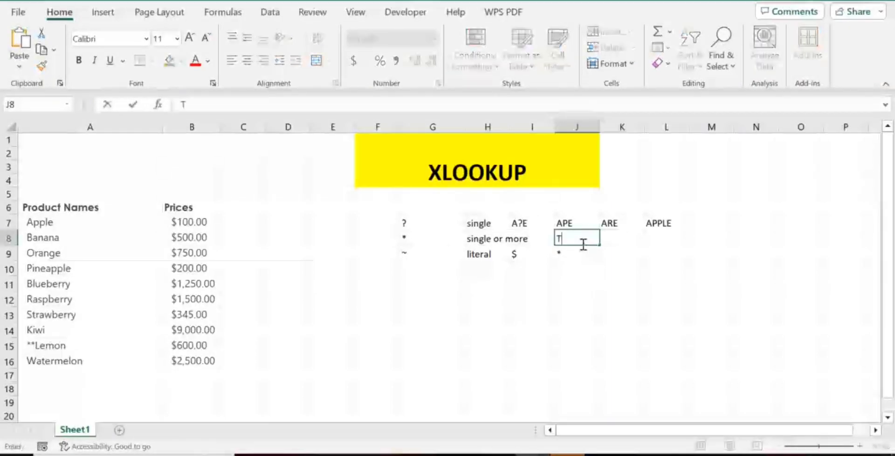
type("EST")
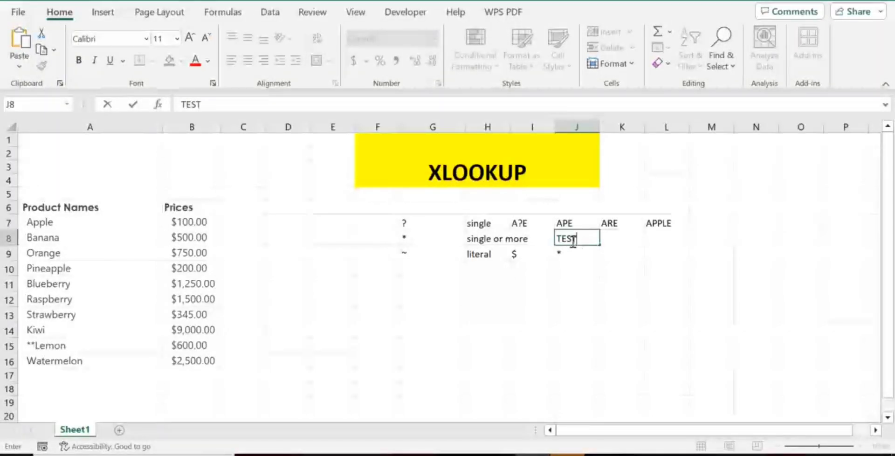
left_click(613, 239)
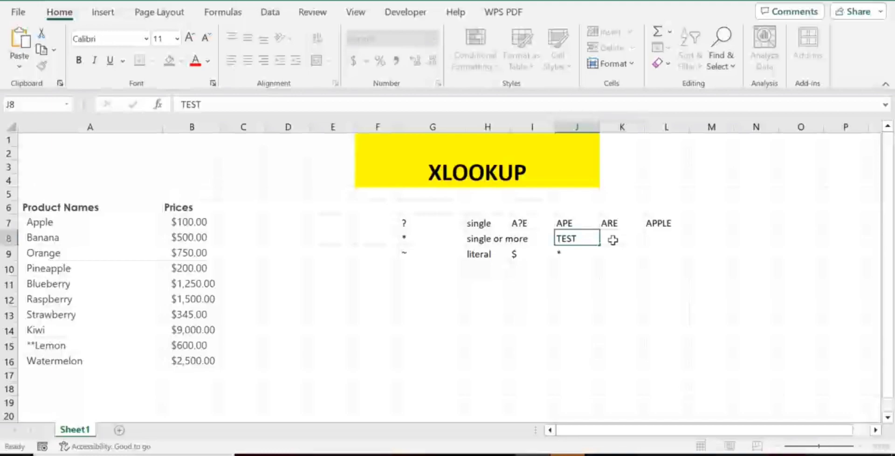
type("T")
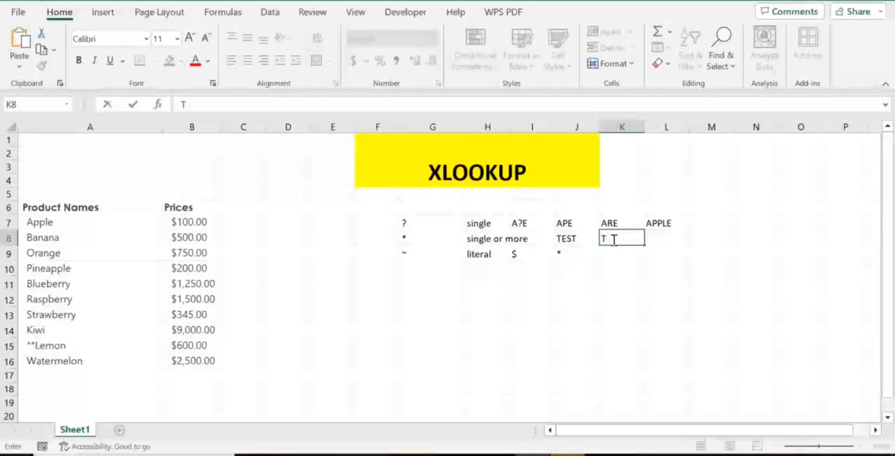
type("*T")
left_click(657, 242)
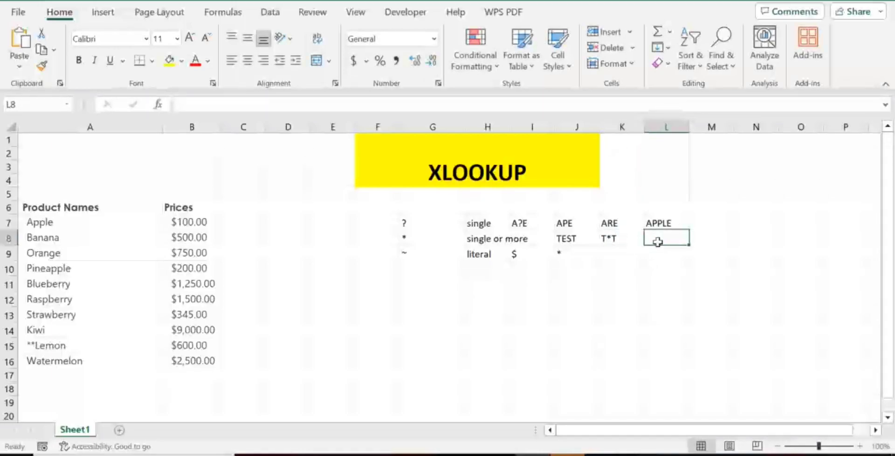
type("T")
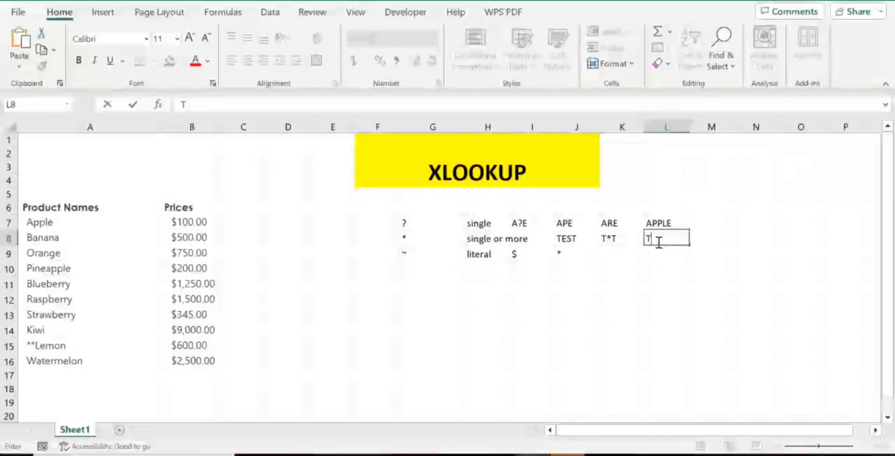
type("rigg")
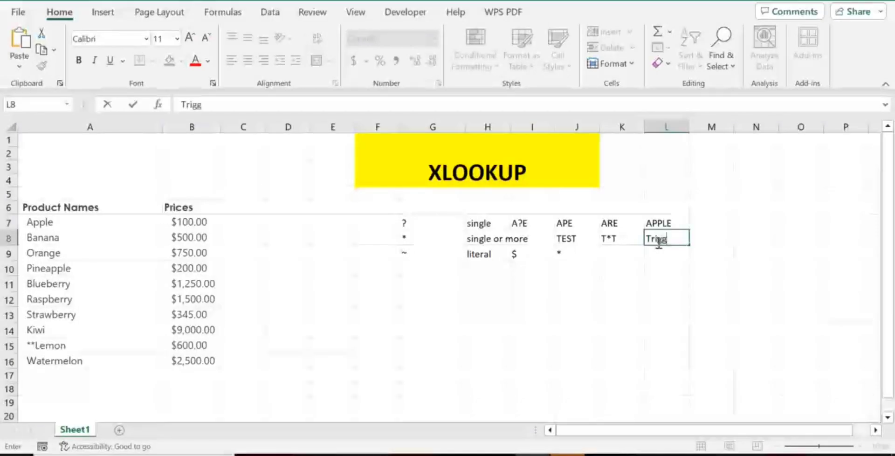
type("er")
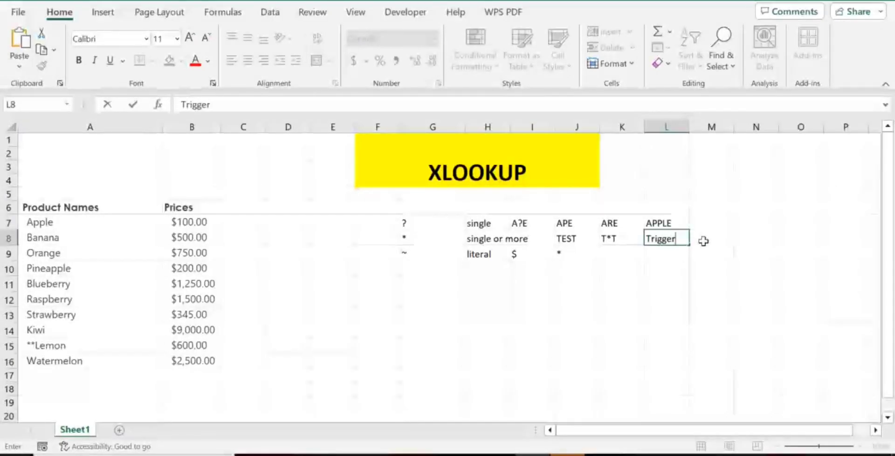
left_click(703, 241)
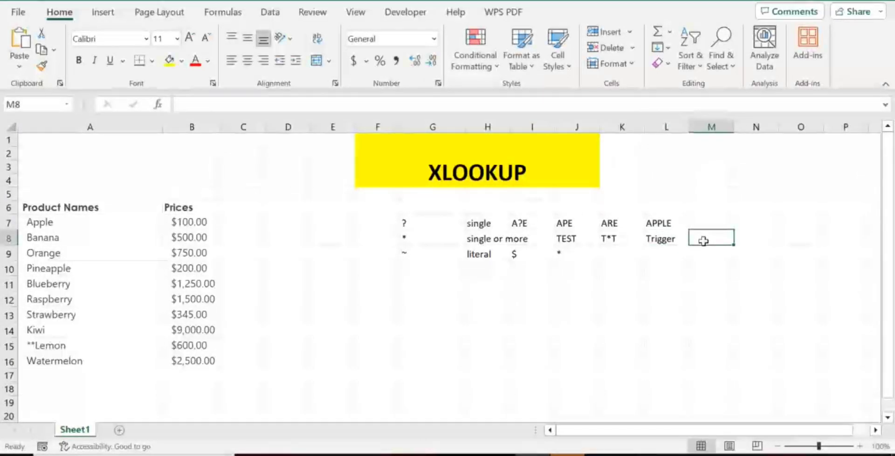
type("T")
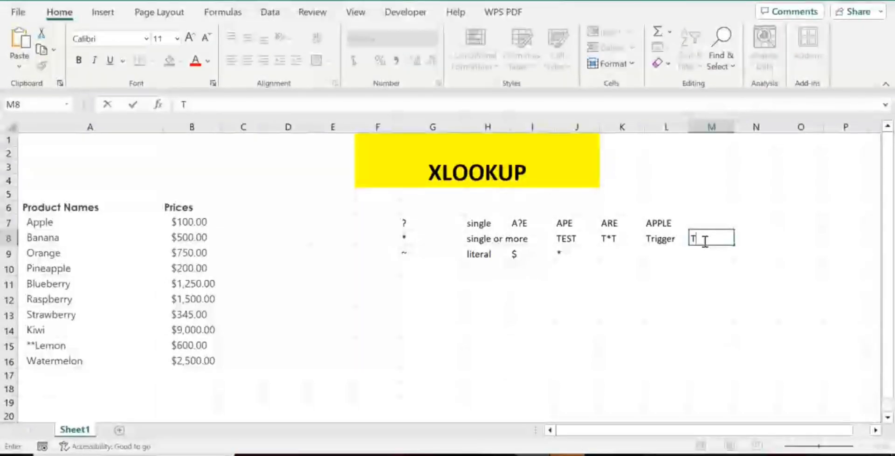
type("*")
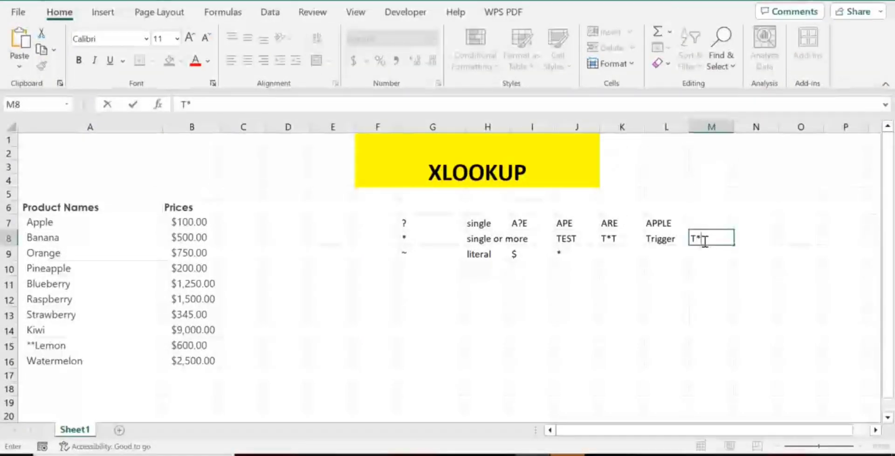
type("R")
left_click(616, 258)
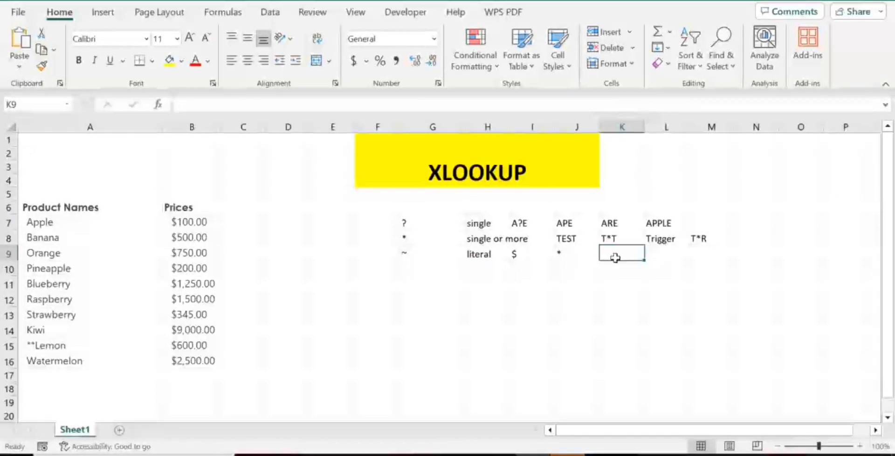
type("*")
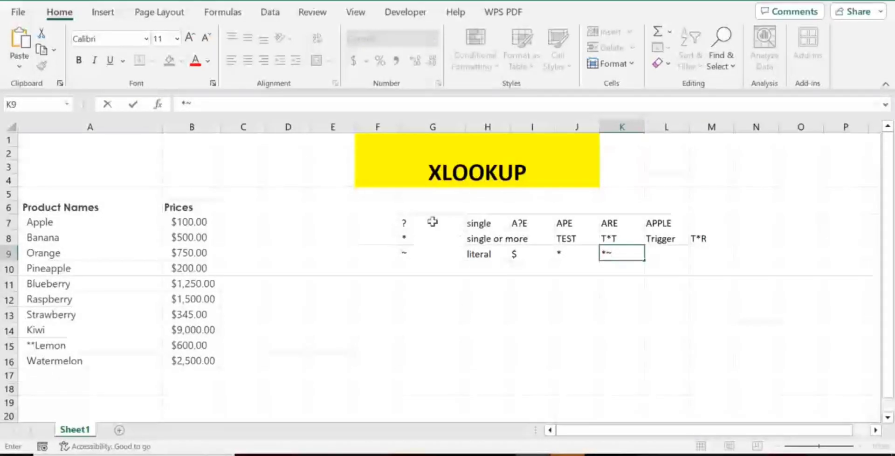
Step: Delete the contents of F6:N9 and select cell G9
left_click_drag(396, 208, 722, 276)
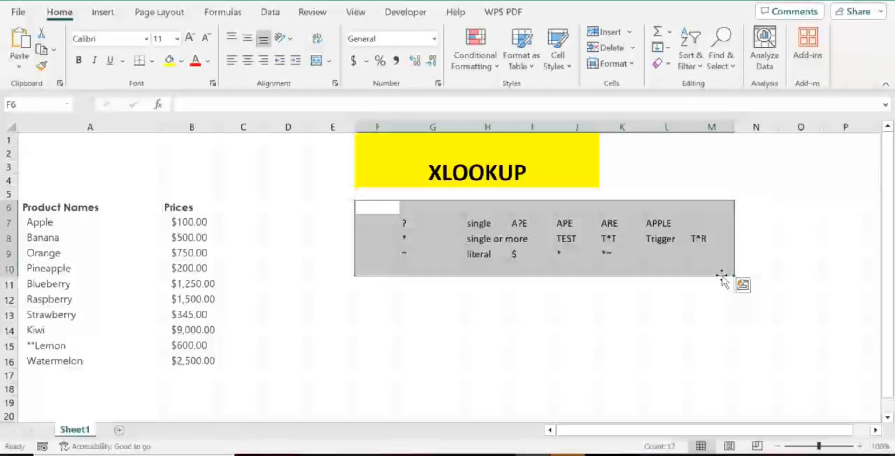
type("=")
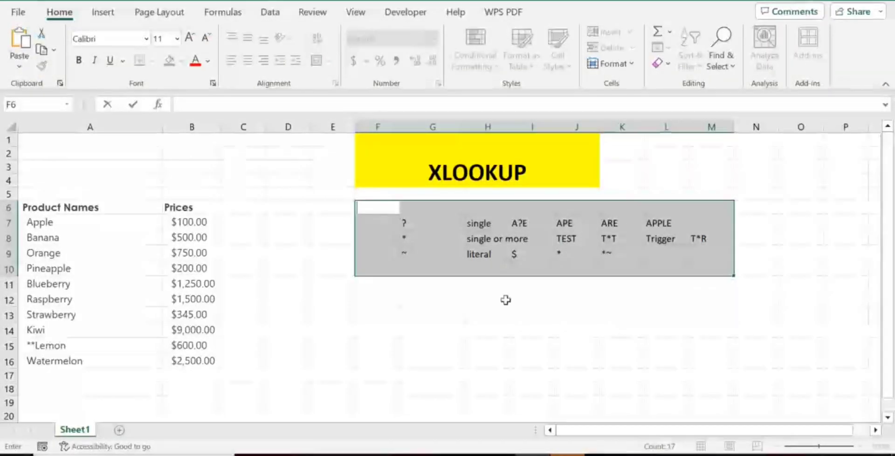
left_click(467, 297)
left_click_drag(385, 201, 781, 257)
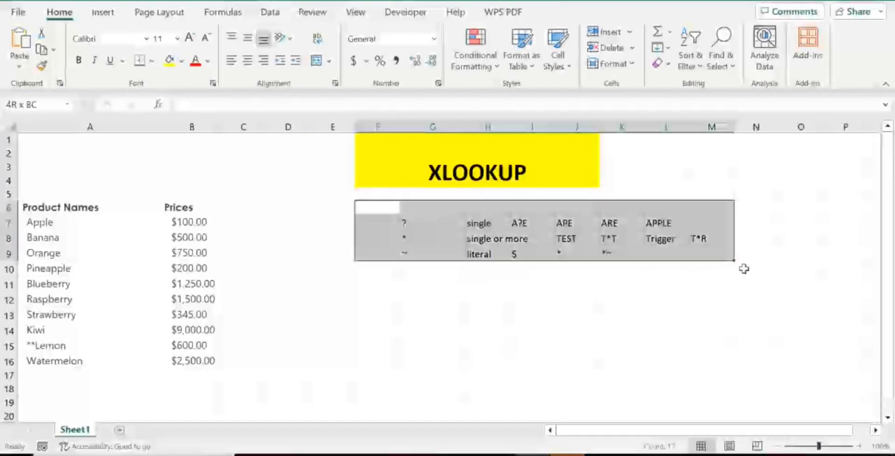
key("Delete")
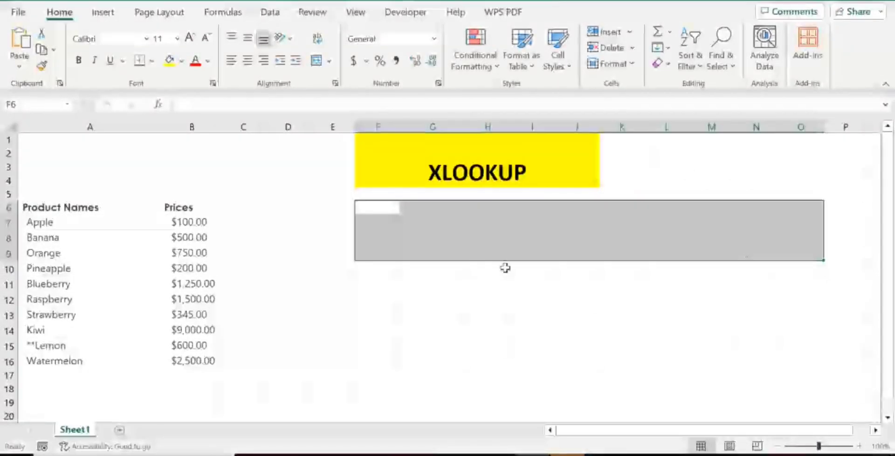
left_click(443, 251)
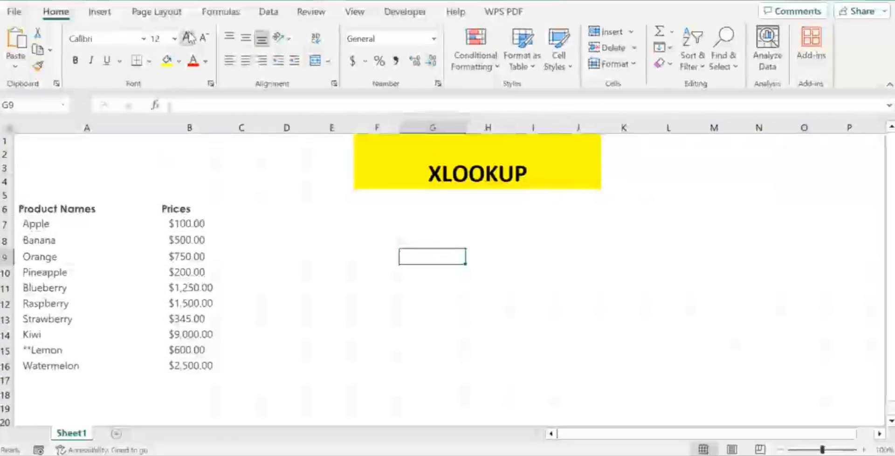
Step: Set font size 14 and start an XLOOKUP in G9 with lookup value "A*E"
left_click(189, 37)
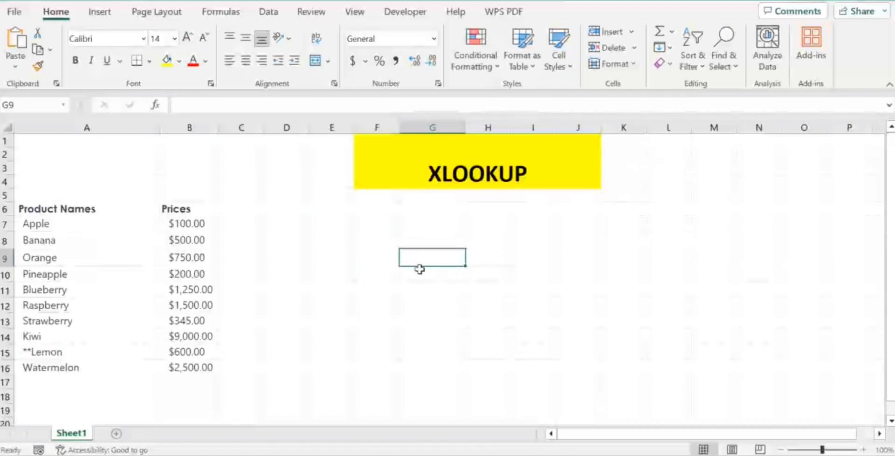
type("=x")
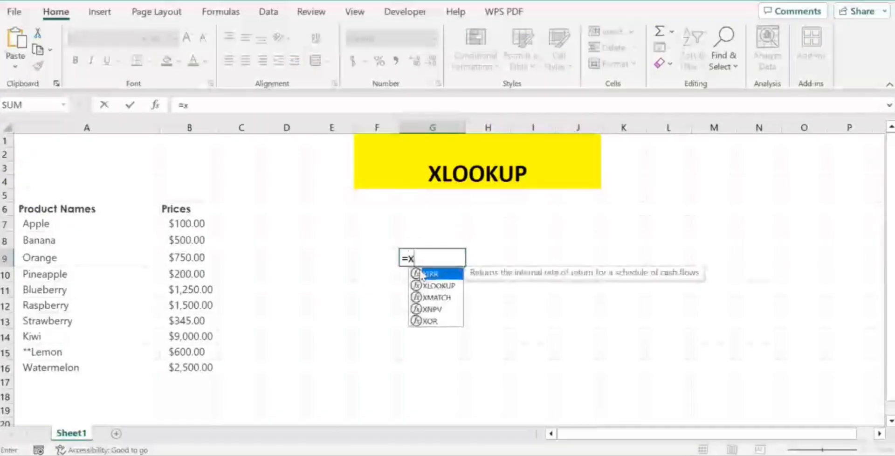
type("loo")
key("Tab")
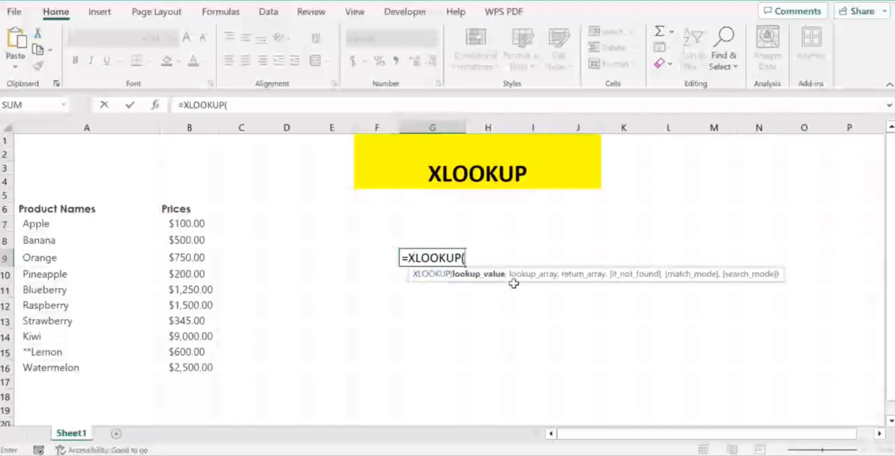
left_click(63, 224)
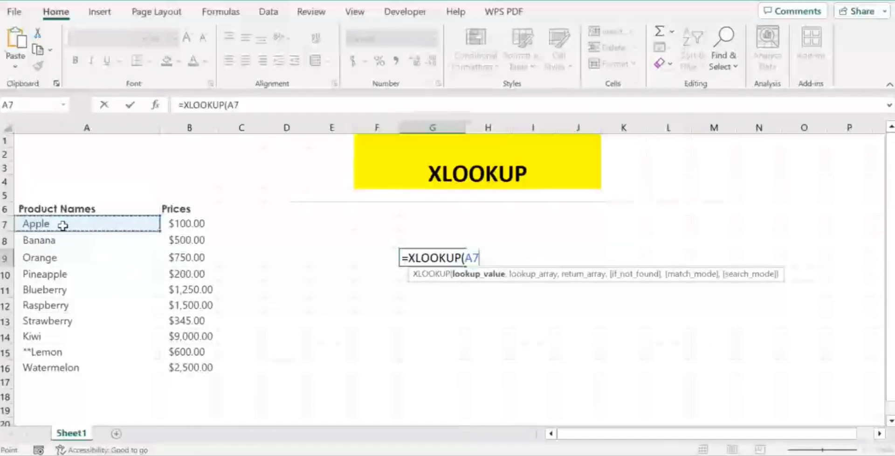
left_click(67, 242)
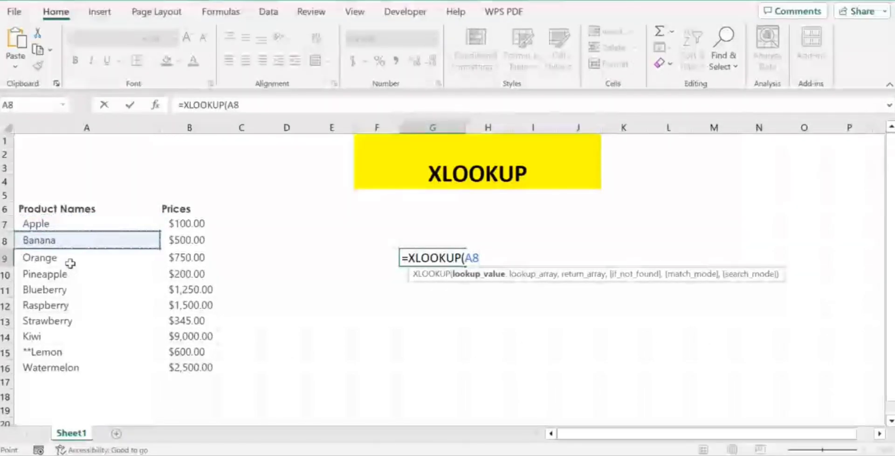
left_click(67, 259)
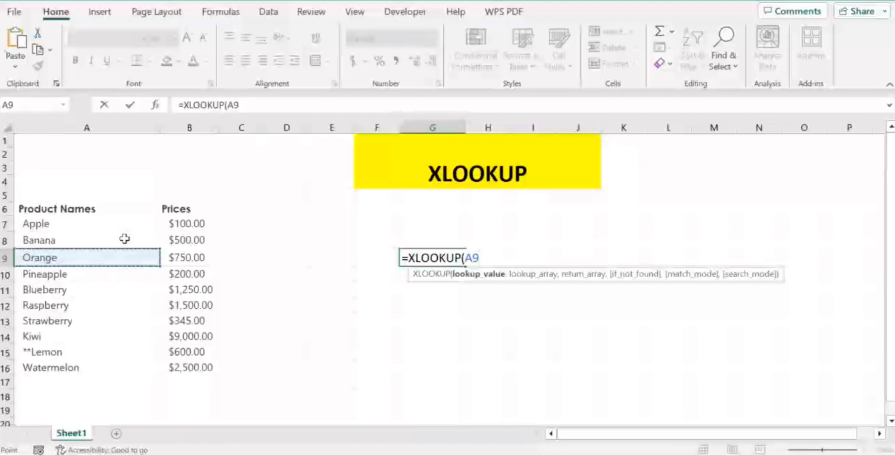
key("BackSpace")
key("BackSpace")
type("\"")
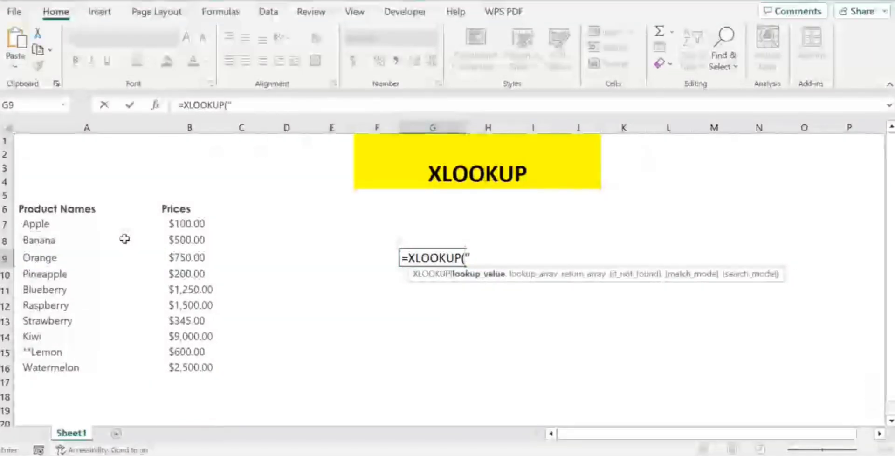
type("\"")
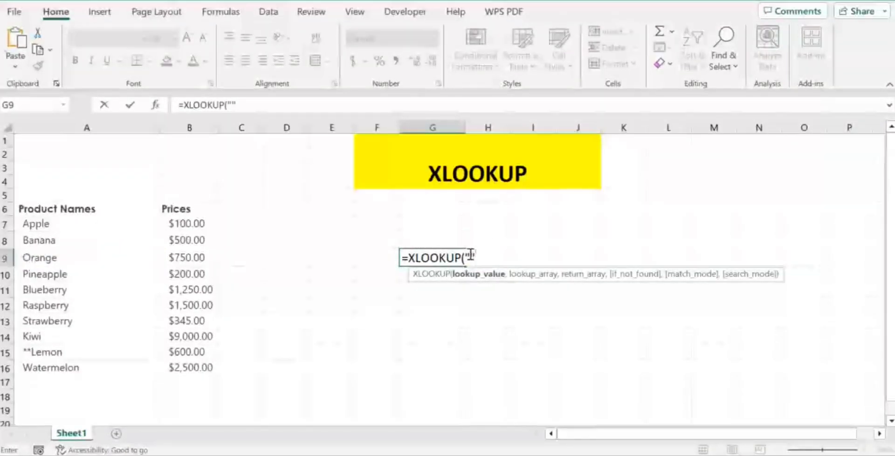
left_click(471, 254)
type("A*")
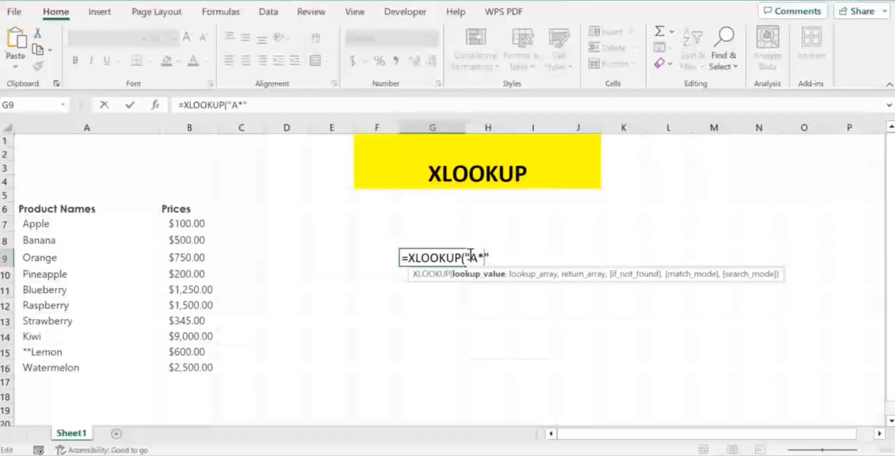
type("E")
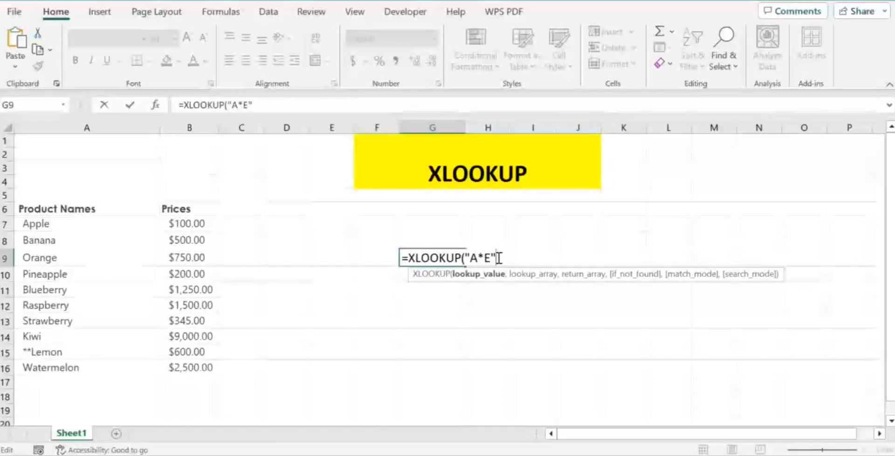
type(",")
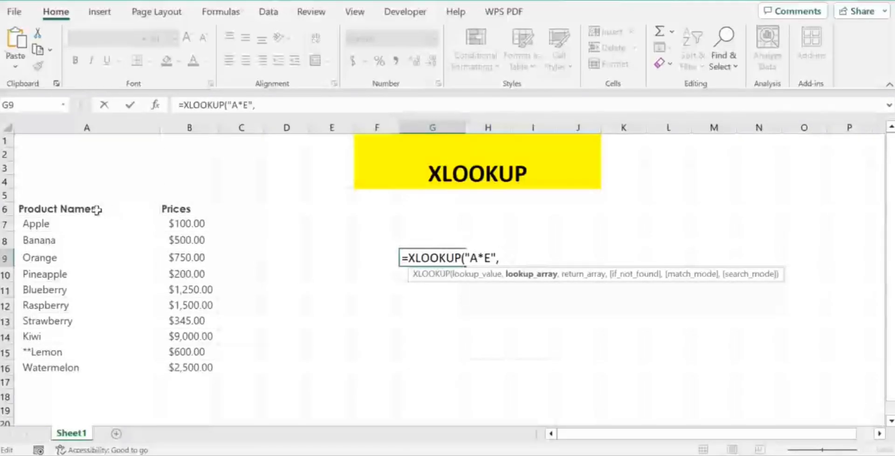
Step: Finish the XLOOKUP with ranges A6:A16 and B6:B16, empty not-found value, match mode 1
left_click(96, 209)
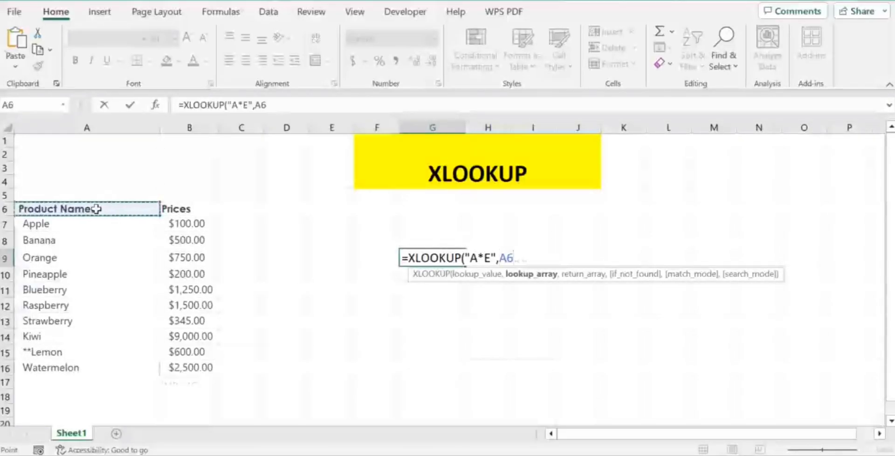
key("ctrl+shift+Down")
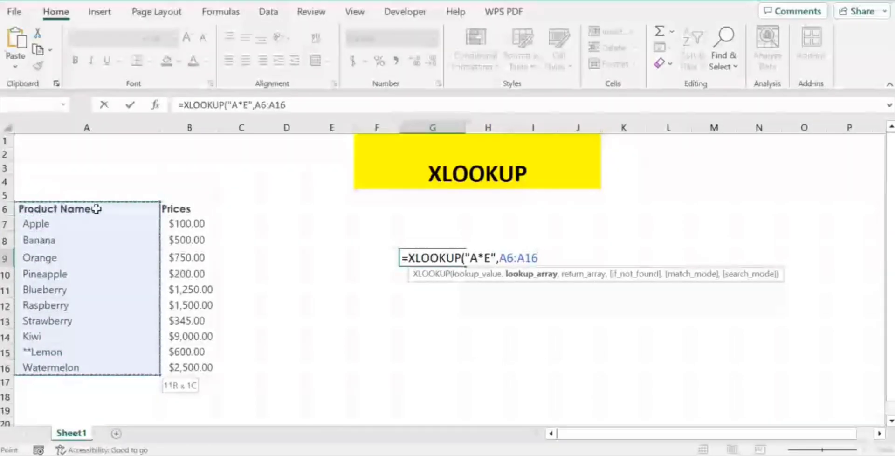
type(",")
left_click(173, 205)
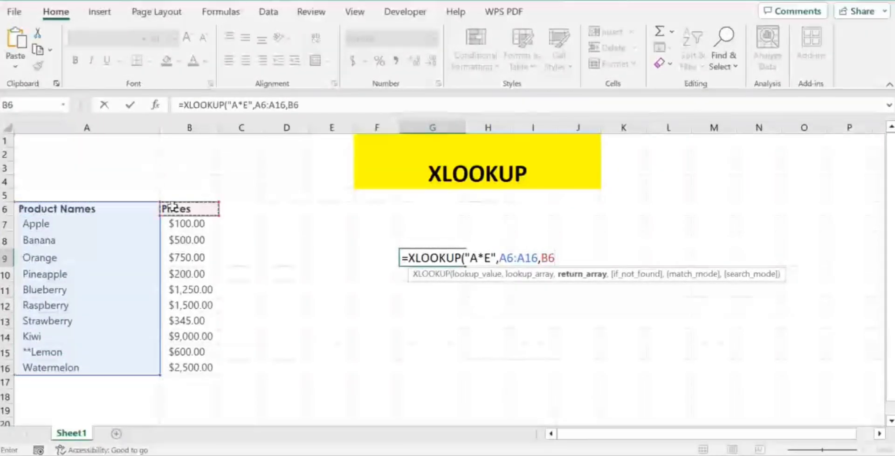
key("ctrl+shift+Down")
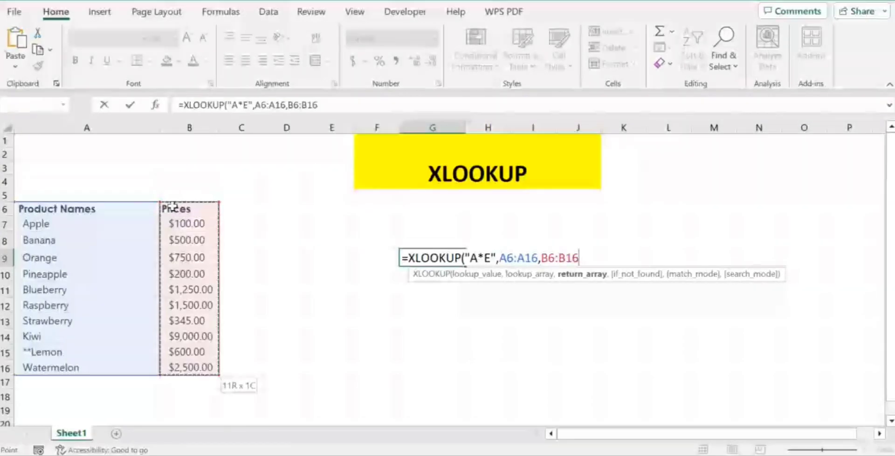
type(",")
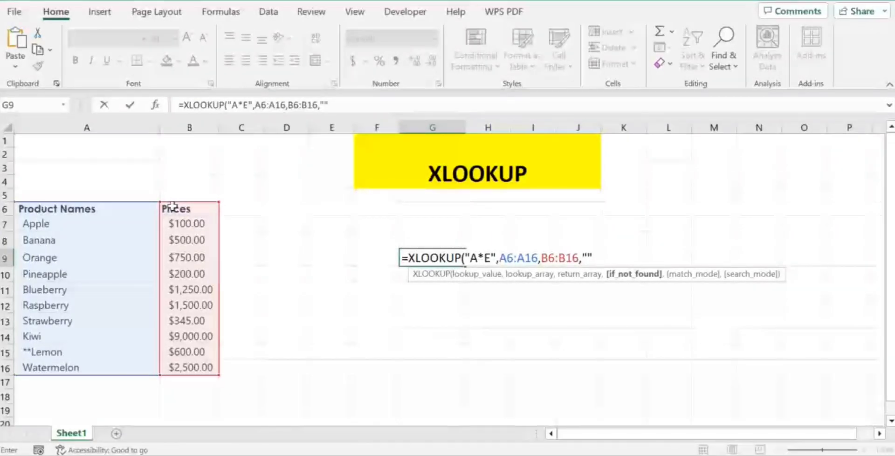
type(",")
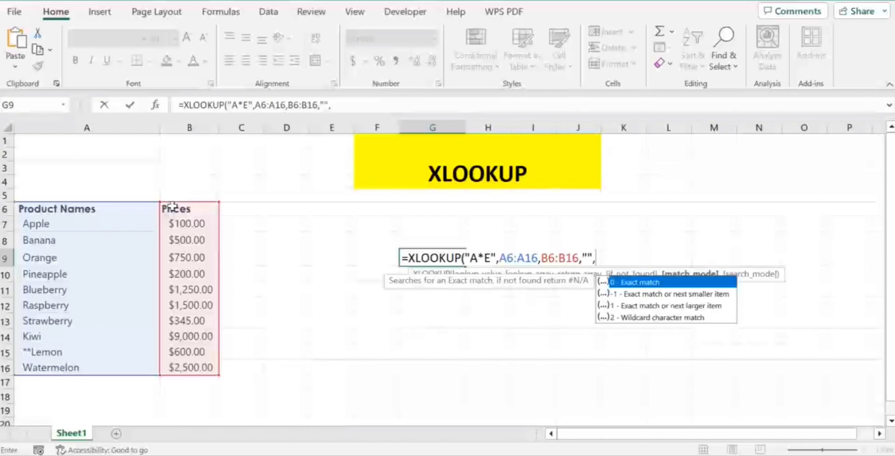
type("1)")
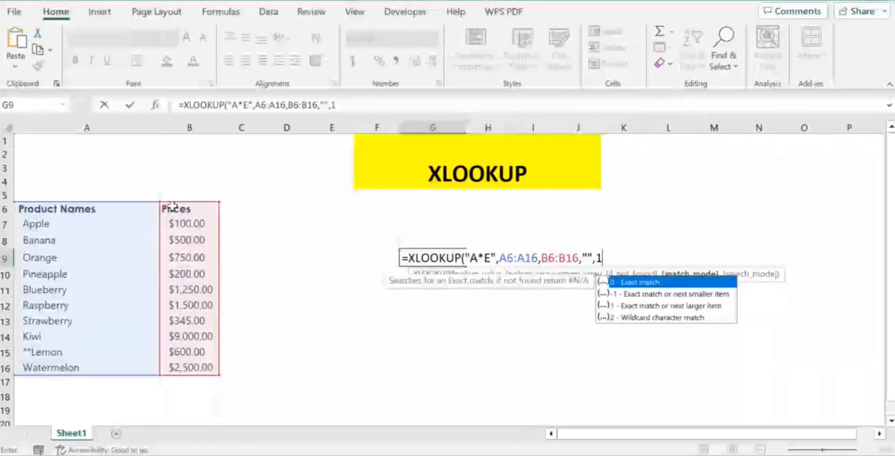
key("Return")
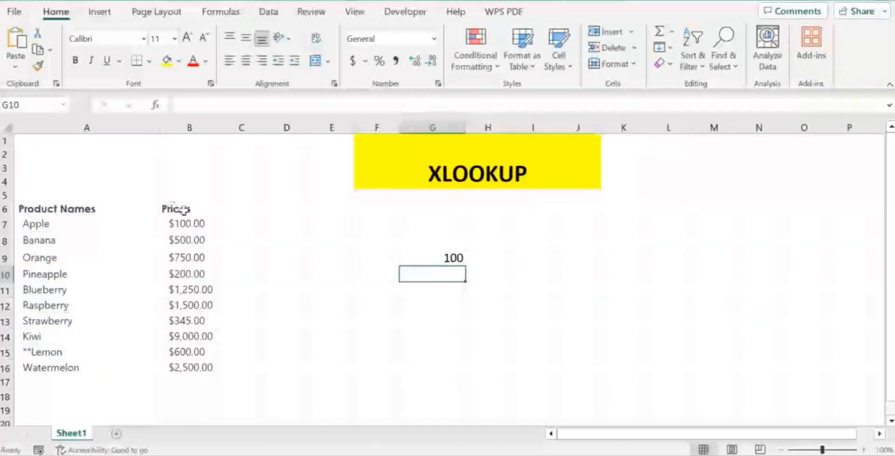
Step: Change G9's lookup value from "A*E" to "B*A", returning 500
left_click(448, 261)
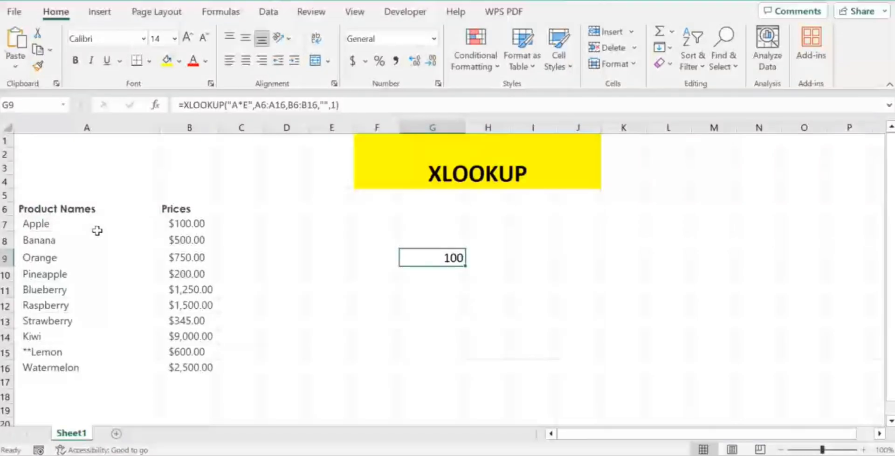
left_click(239, 105)
key("BackSpace")
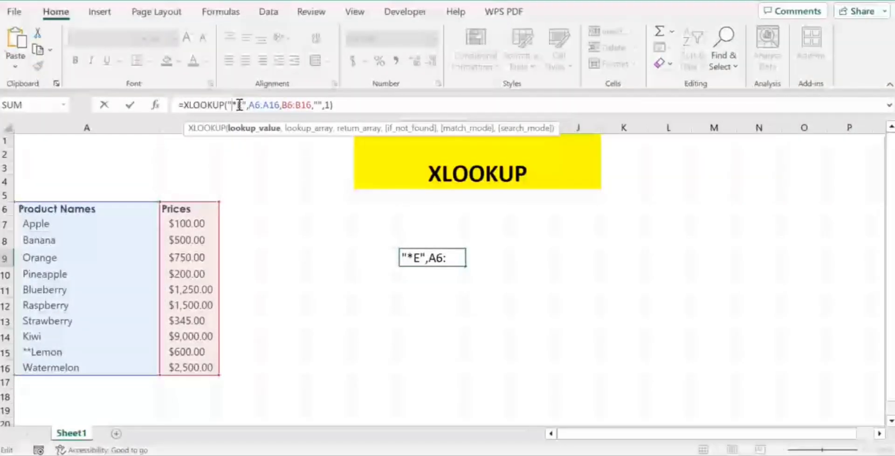
type("B")
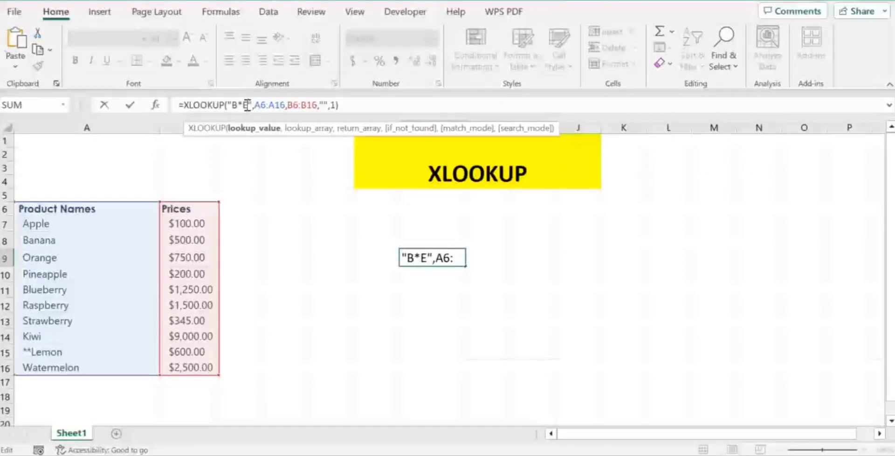
left_click(248, 105)
key("BackSpace")
type("A")
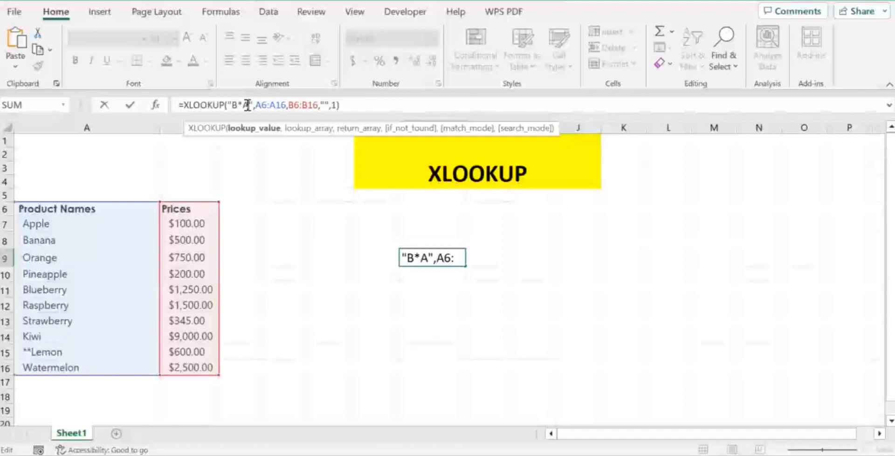
left_click(368, 104)
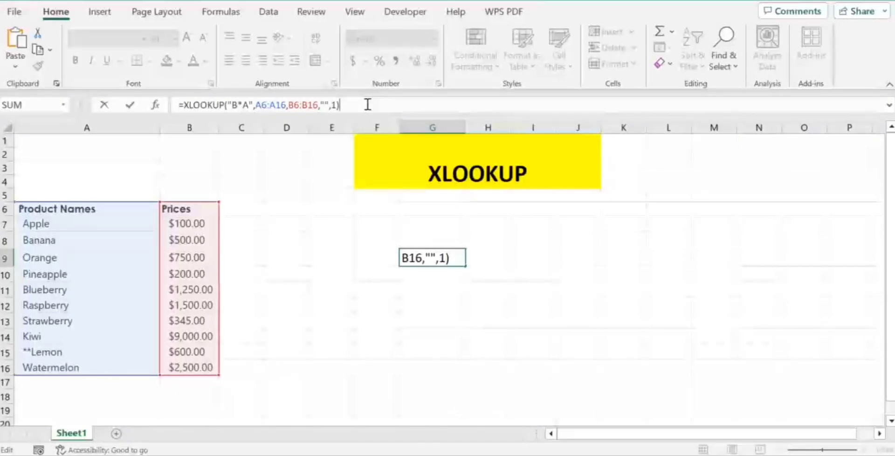
key("Return")
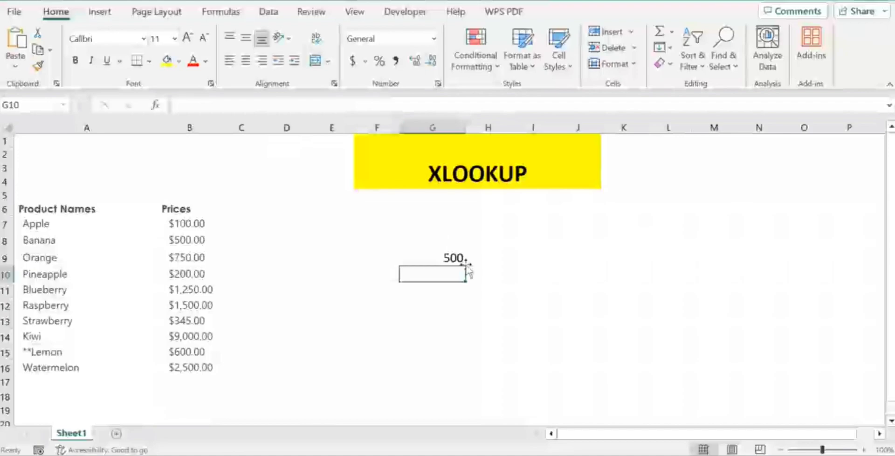
Step: Change G9's lookup value from "B*A" to "W*N", returning 2500
left_click(437, 258)
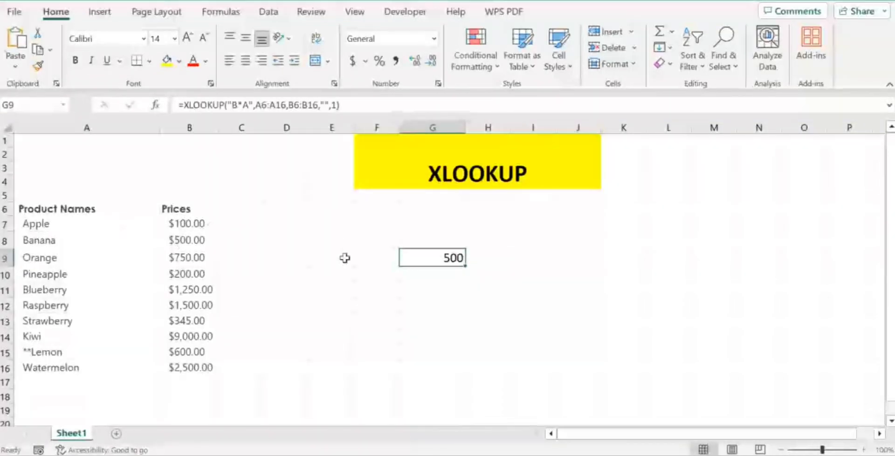
left_click(239, 106)
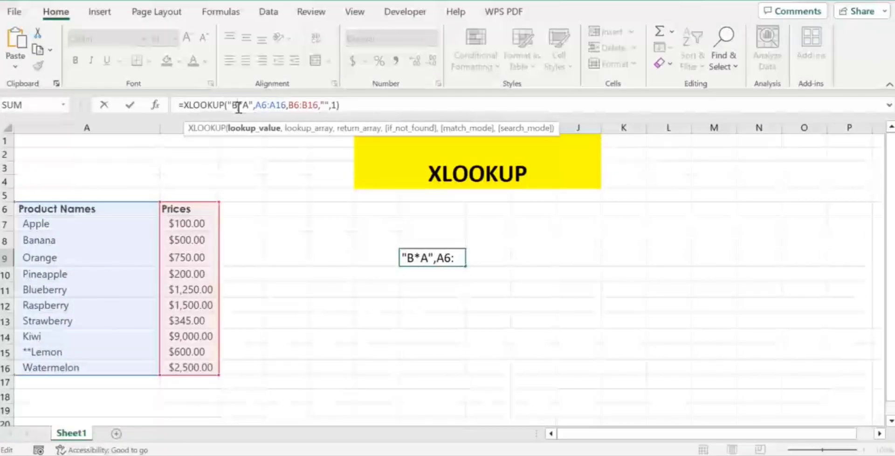
key("BackSpace")
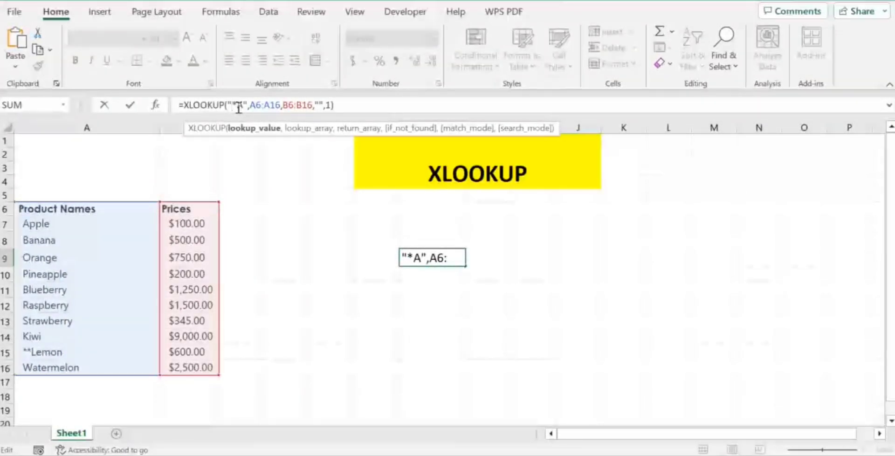
type("W")
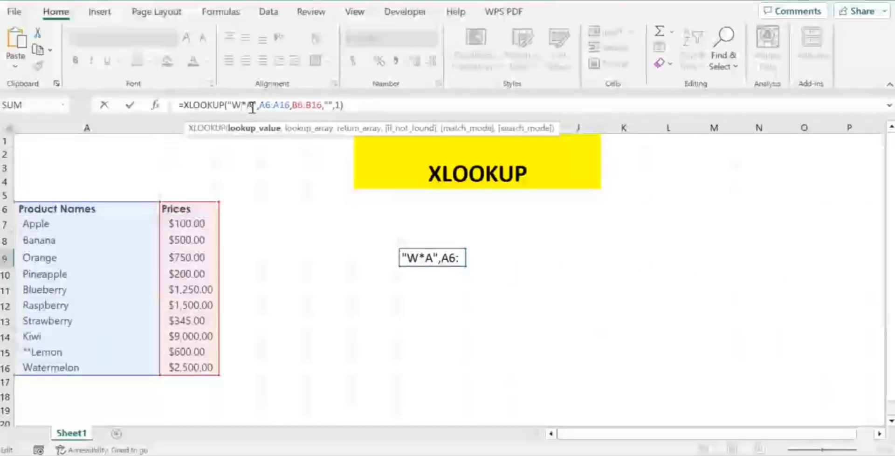
left_click(252, 107)
key("BackSpace")
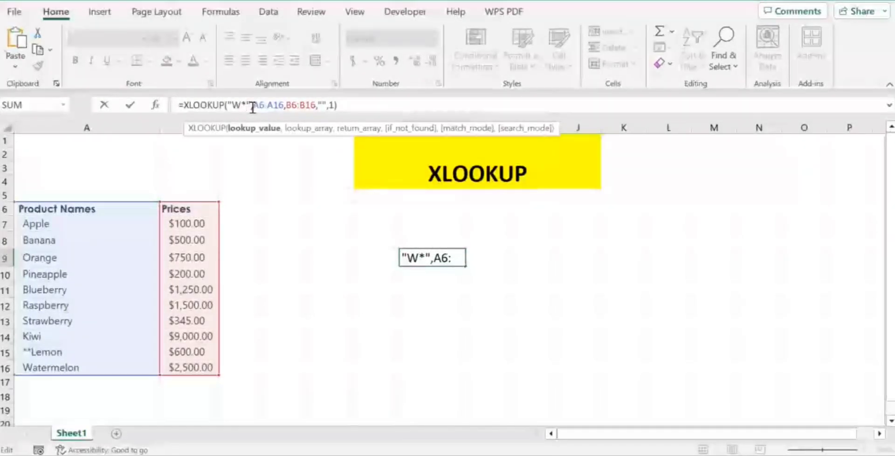
type("N")
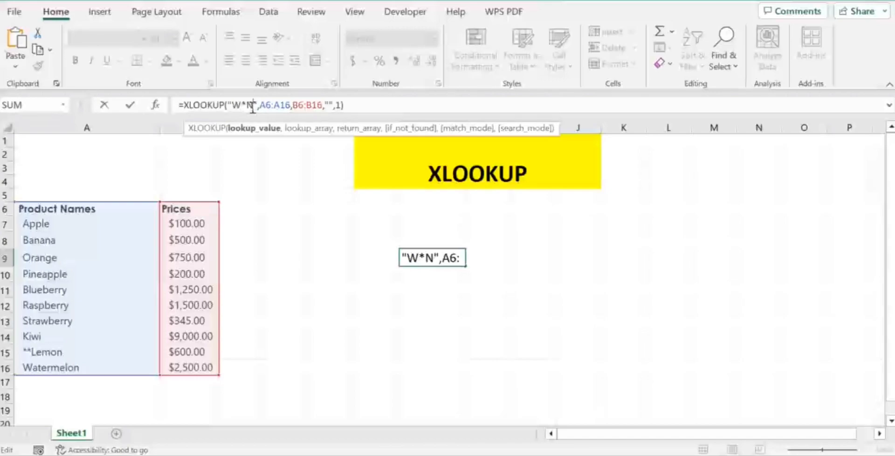
left_click(383, 108)
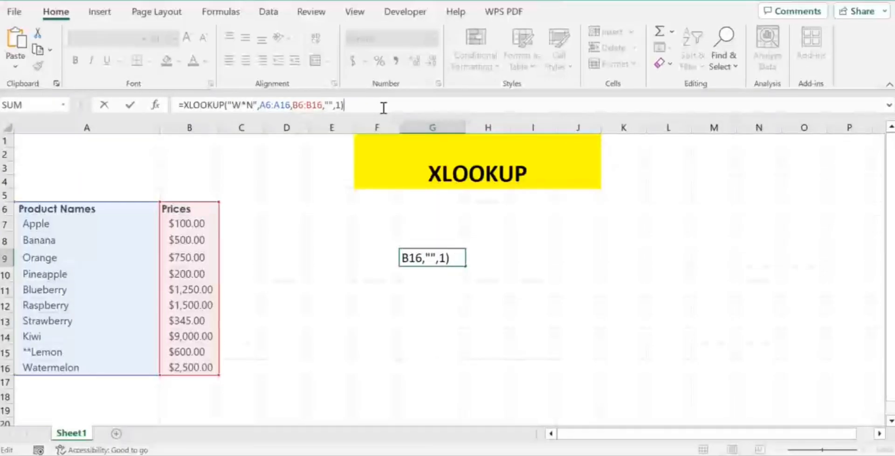
key("Return")
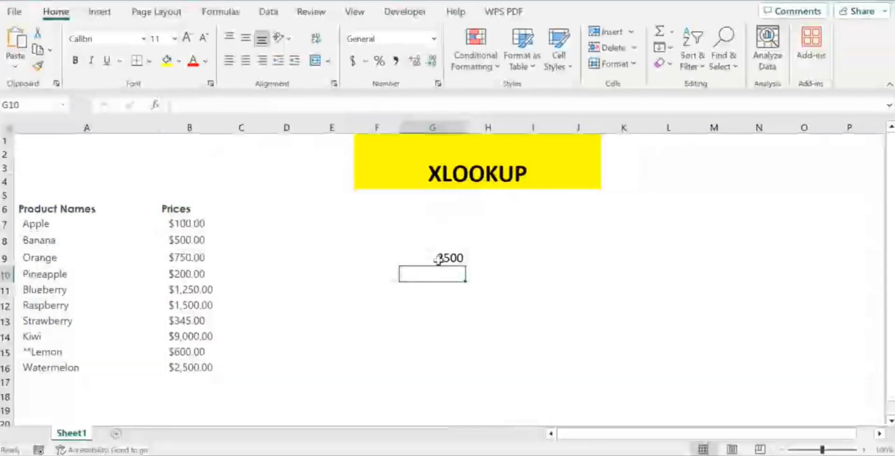
left_click(438, 259)
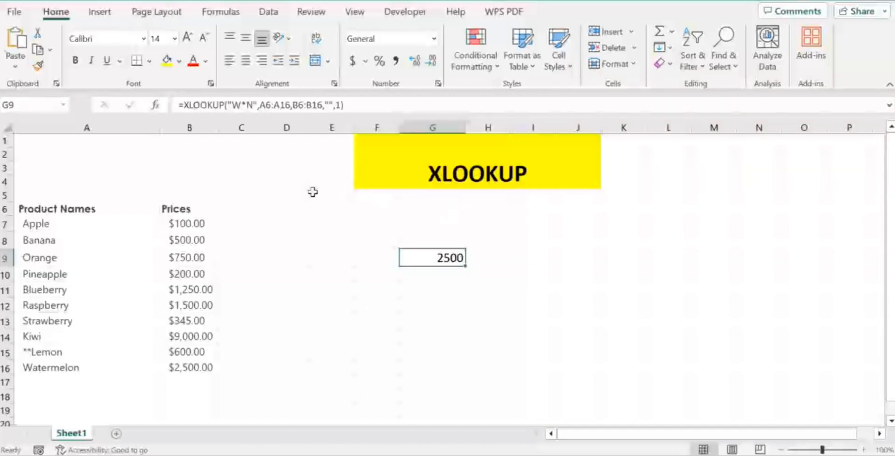
Step: Change G9's lookup value from "W*N" to "K??I", returning 9000
left_click(239, 102)
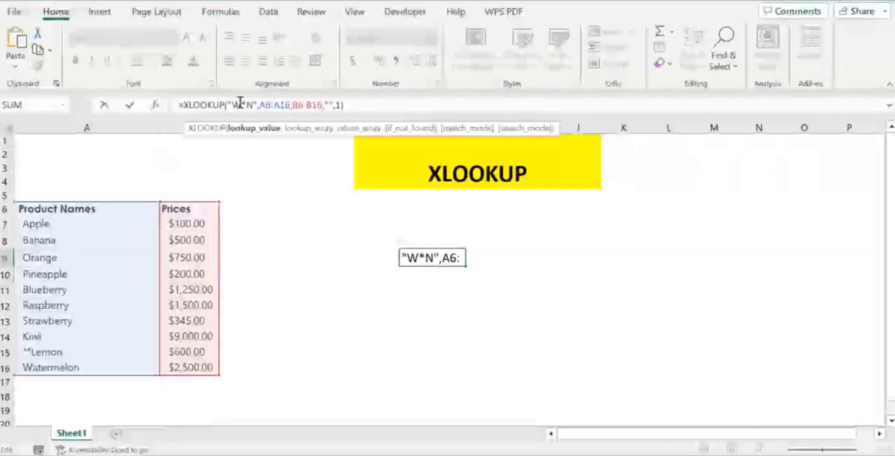
key("BackSpace")
type("K")
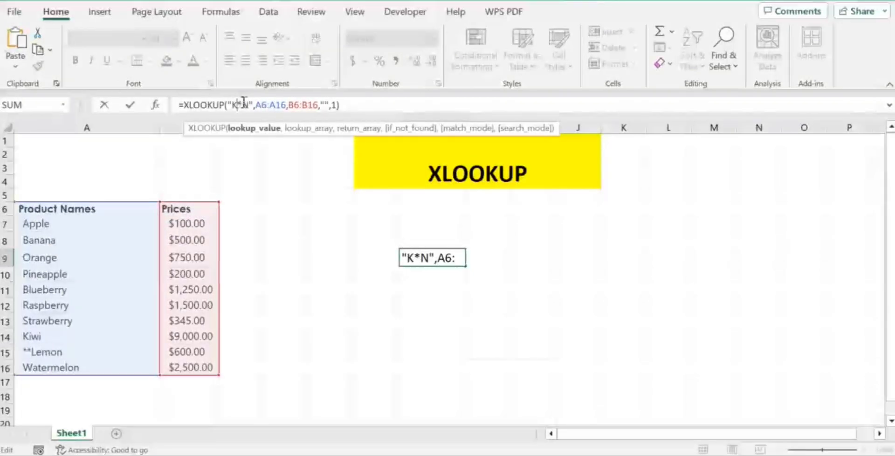
key("Delete")
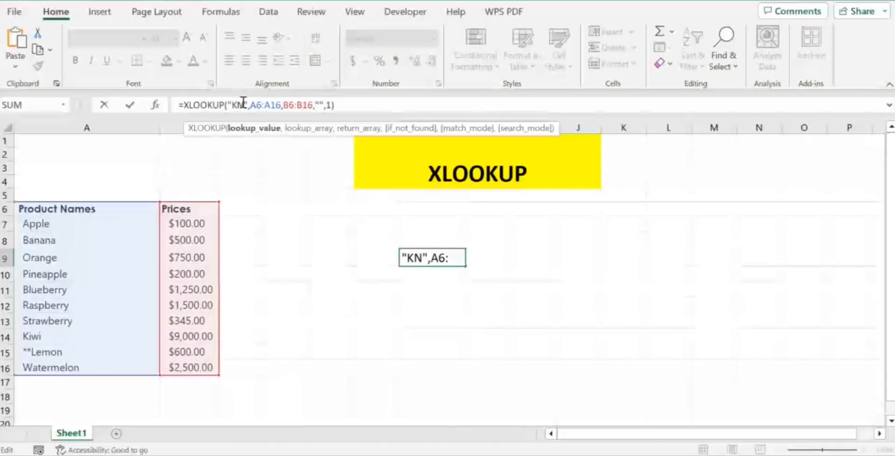
type("??")
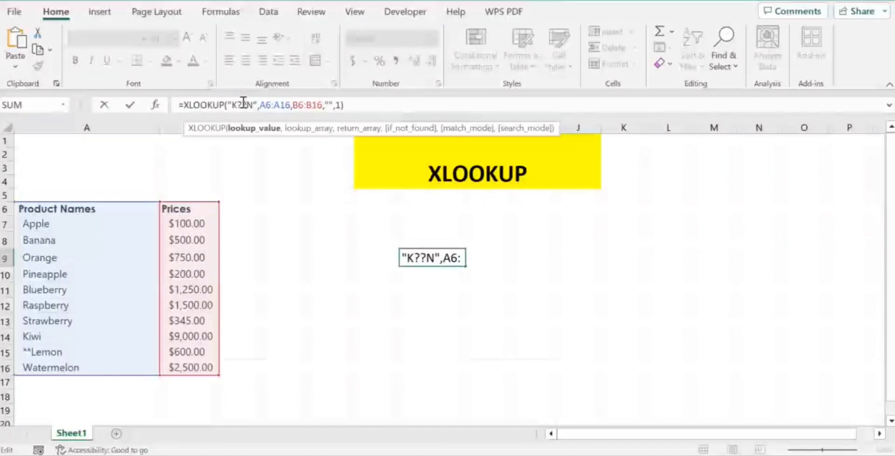
key("Delete")
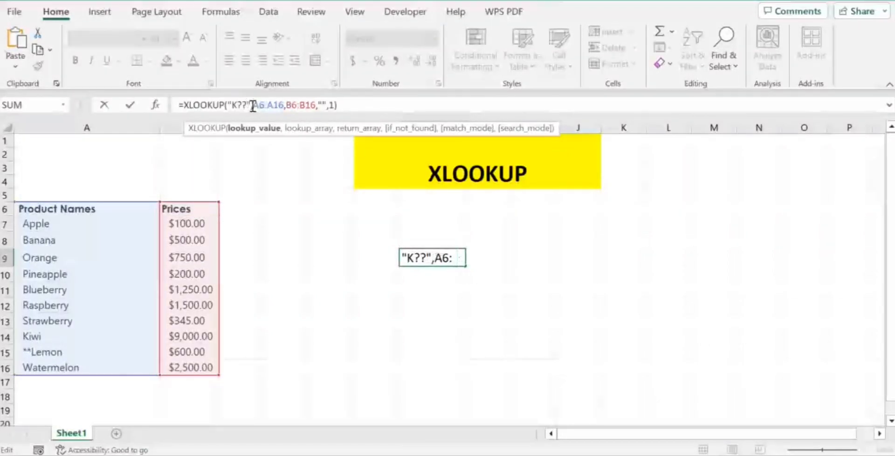
type("l")
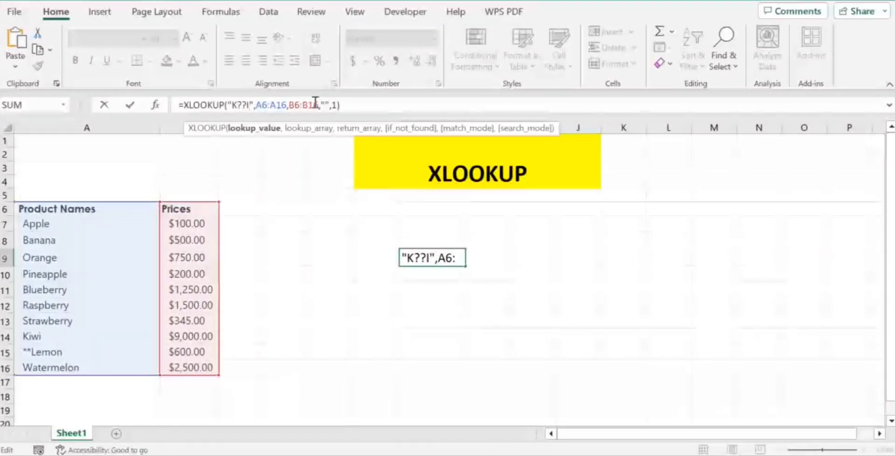
left_click(347, 105)
key("Return")
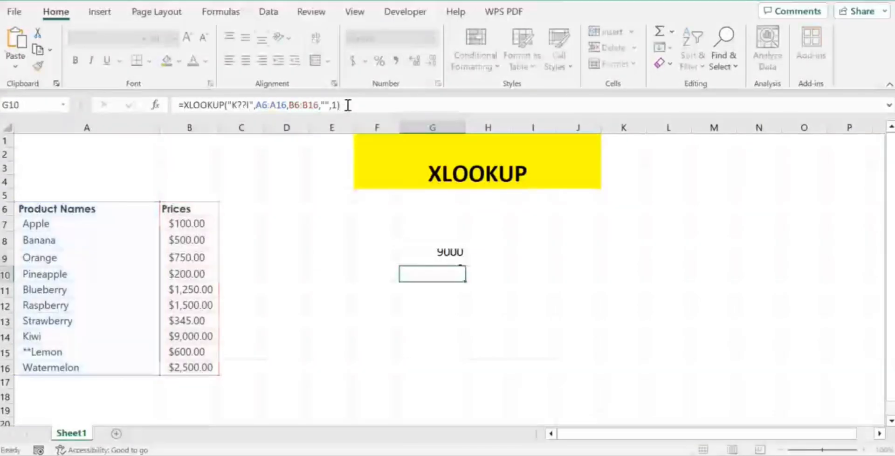
left_click(451, 259)
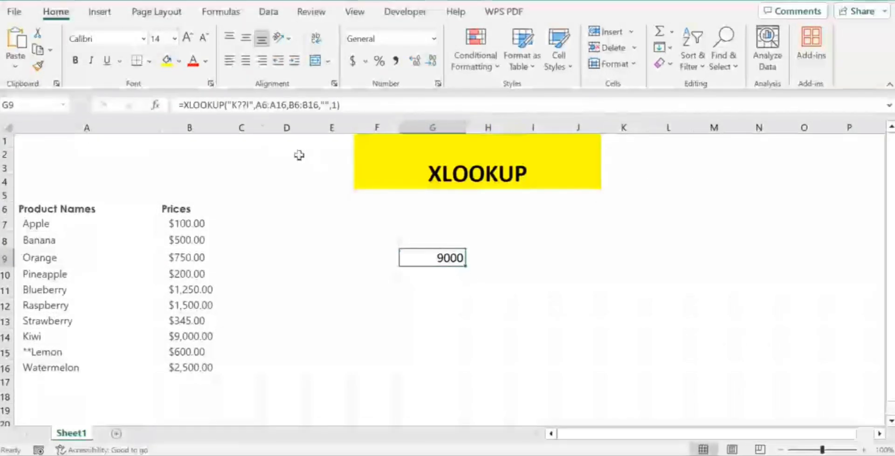
Step: Change G9's lookup pattern to "?K"
left_click(251, 104)
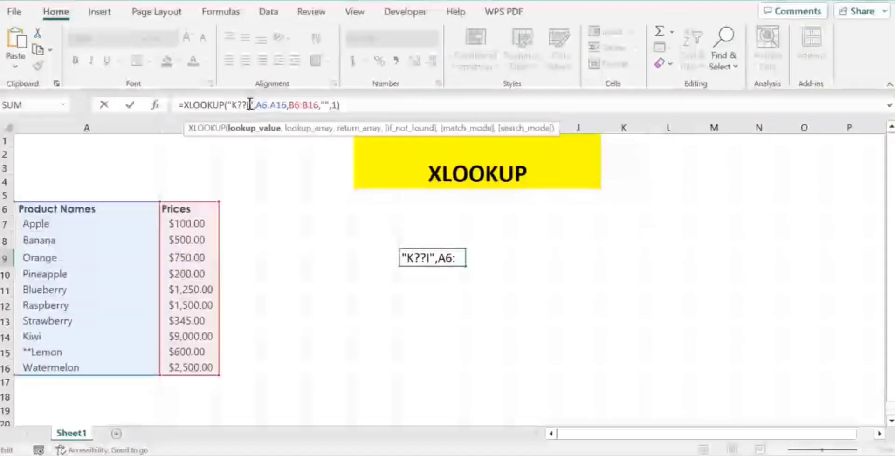
key("BackSpace")
key("BackSpace")
key("BackSpace")
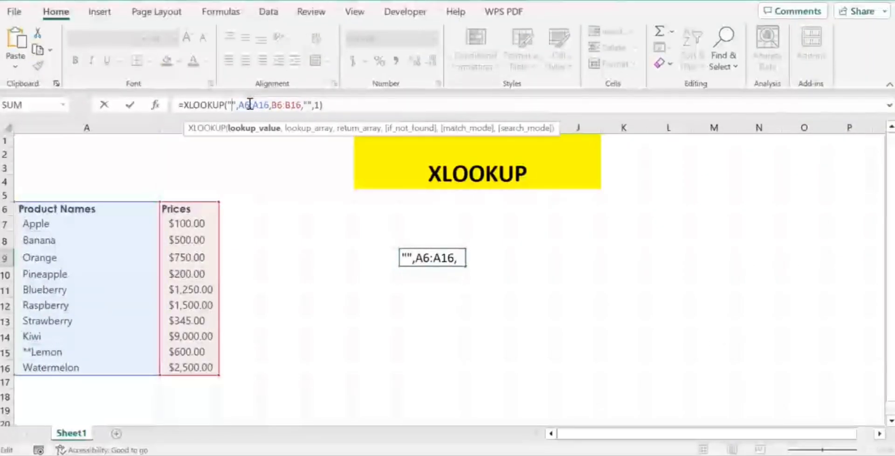
type("?")
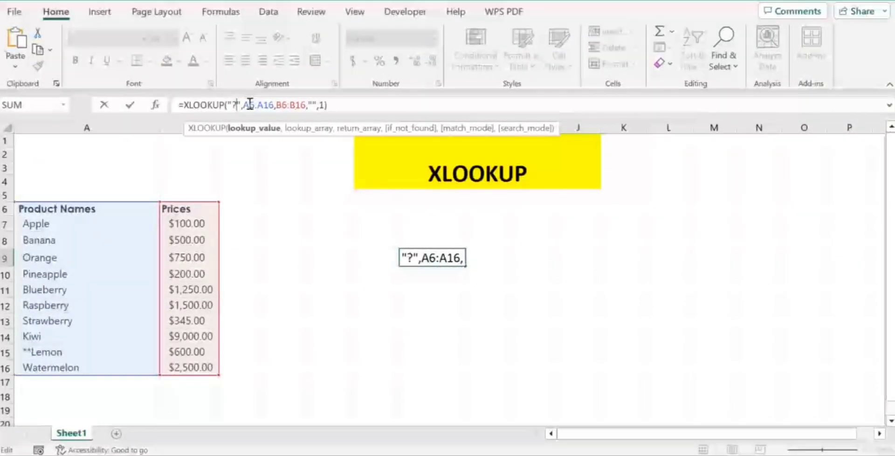
type("K")
left_click(360, 100)
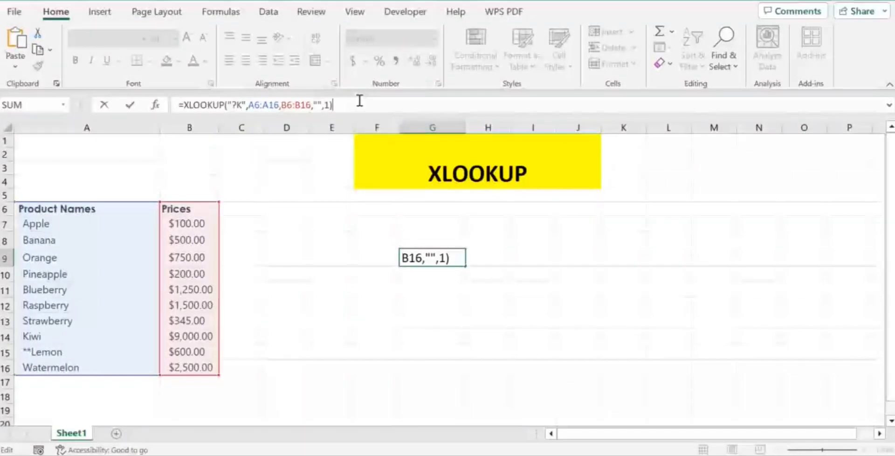
key("Return")
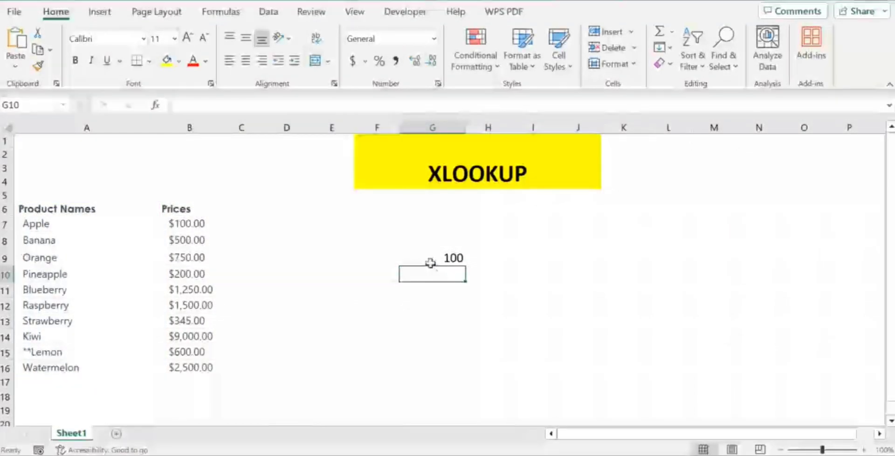
left_click(431, 262)
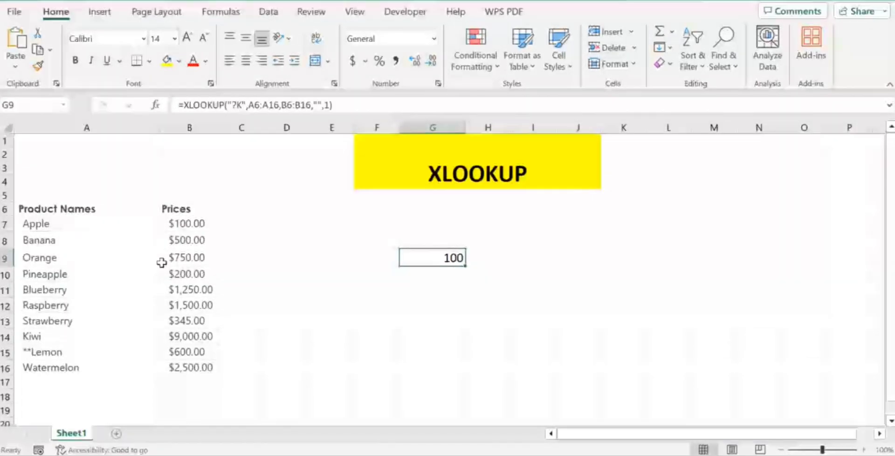
Step: Correct the lookup pattern to "K?", returning Kiwi's price 9000
left_click(237, 107)
key("BackSpace")
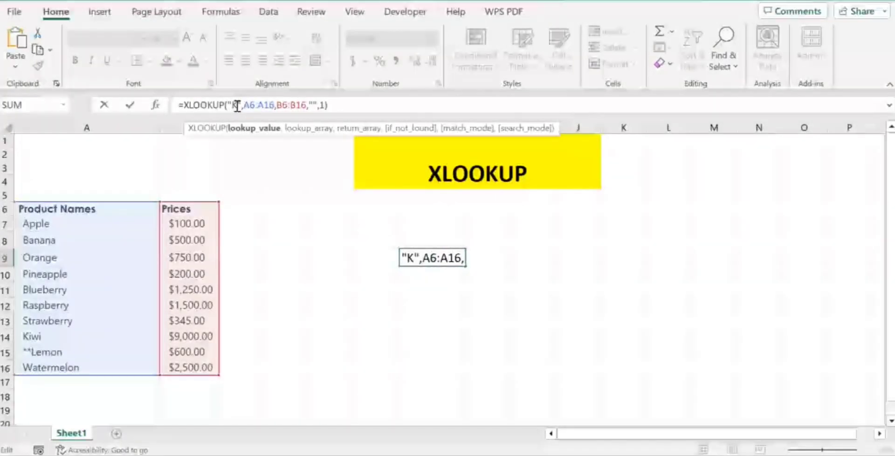
type("?")
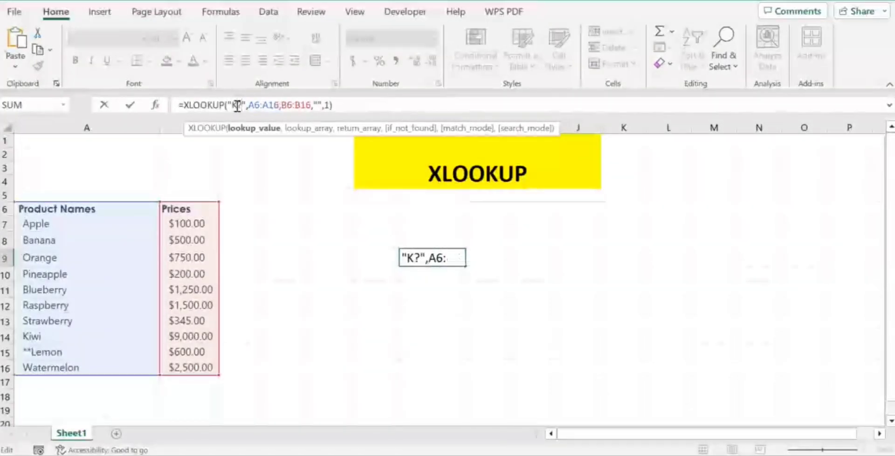
left_click(357, 106)
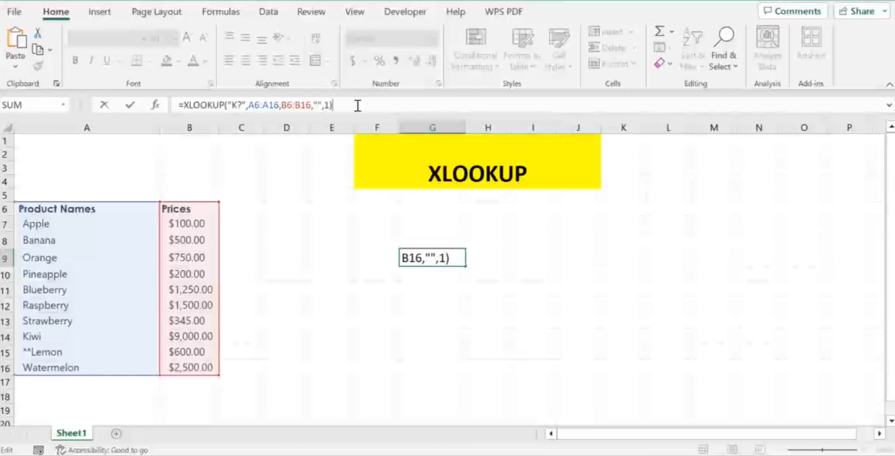
key("Return")
left_click(427, 257)
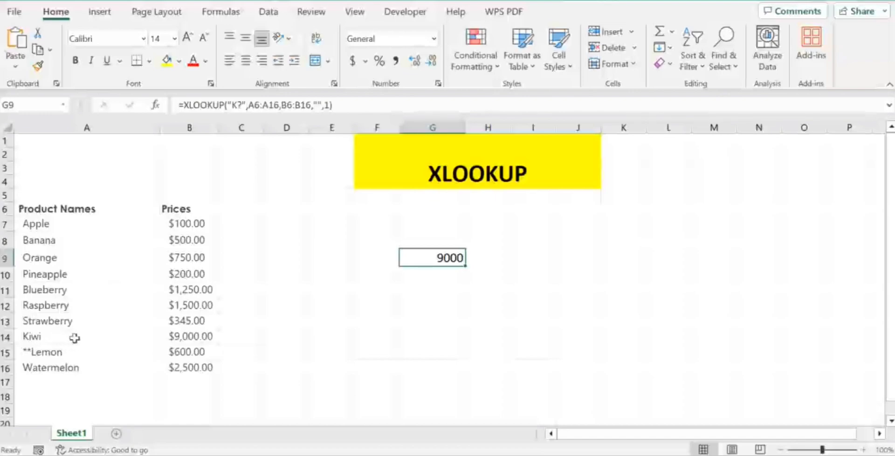
Step: Change G9's lookup pattern from "K?" to "O?"
left_click(236, 103)
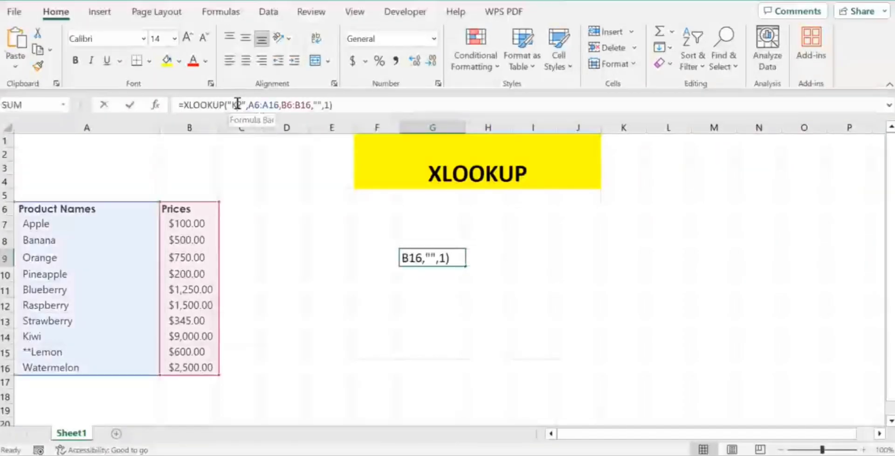
key("BackSpace")
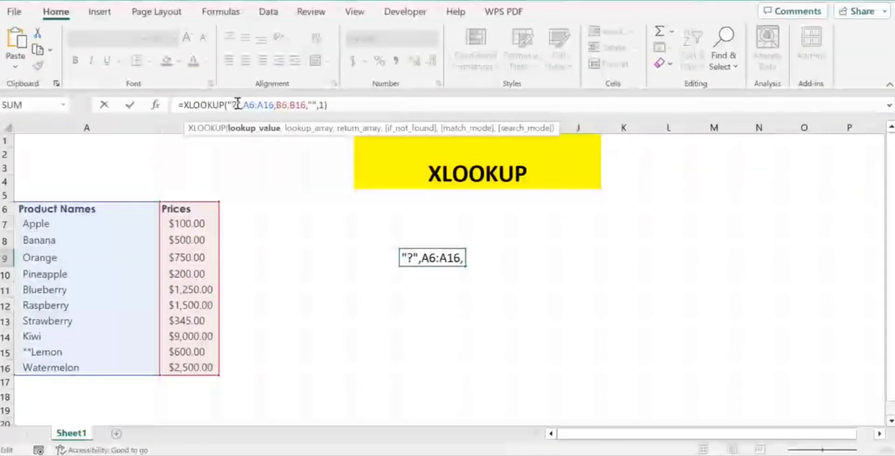
type("O")
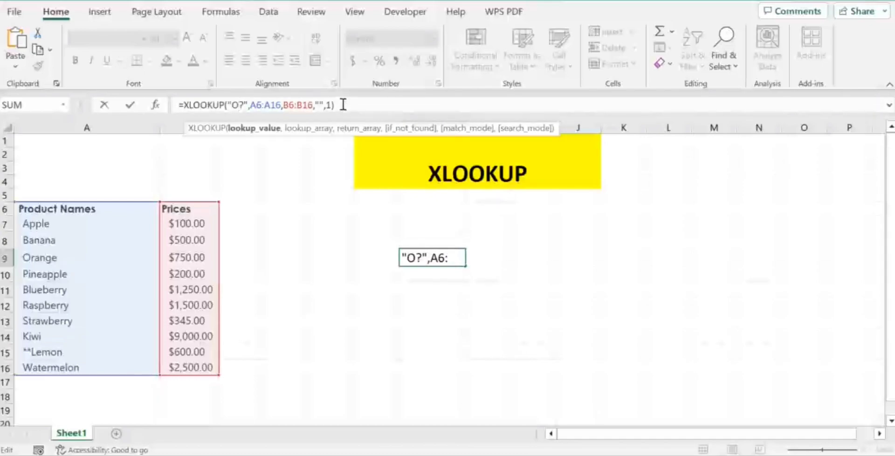
left_click(343, 105)
key("Return")
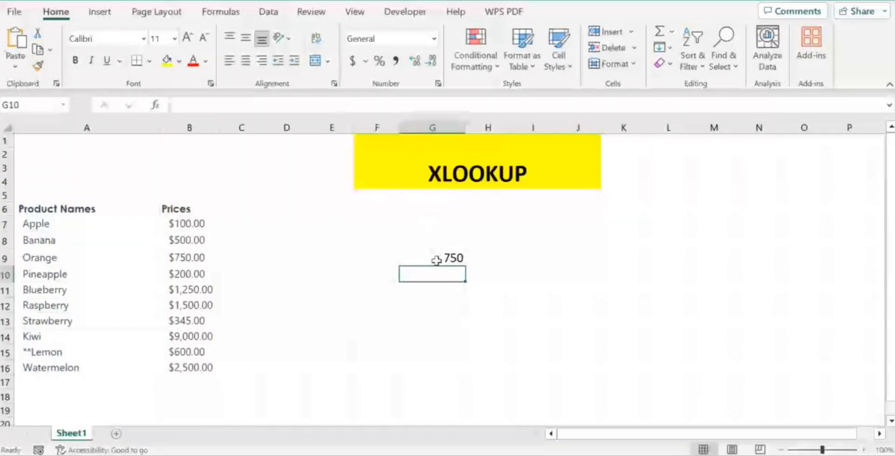
left_click(436, 261)
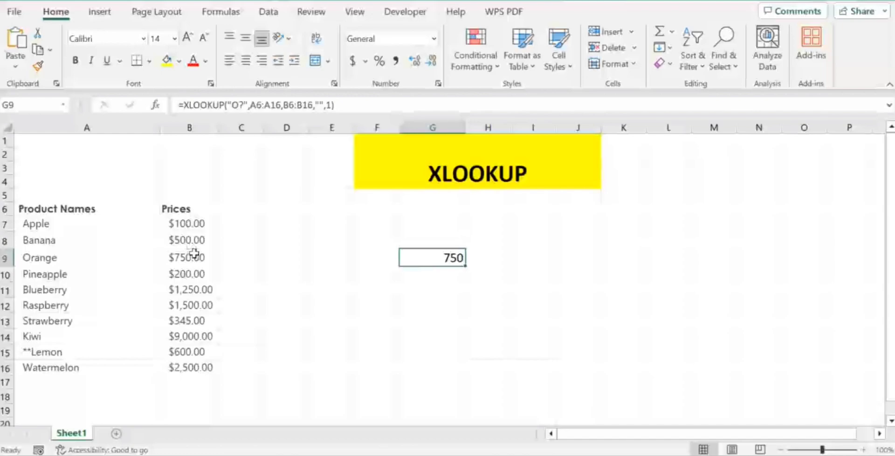
Step: Change the pattern to "O*", returning Orange's price 750
left_click(240, 103)
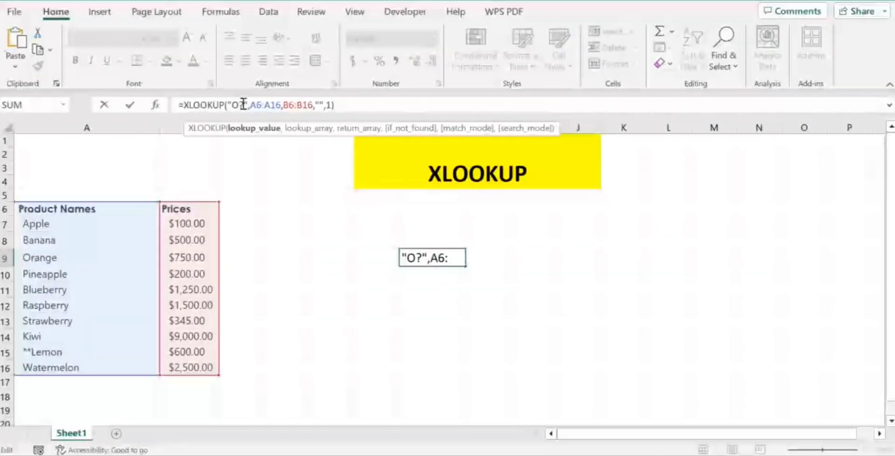
key("BackSpace")
type("*")
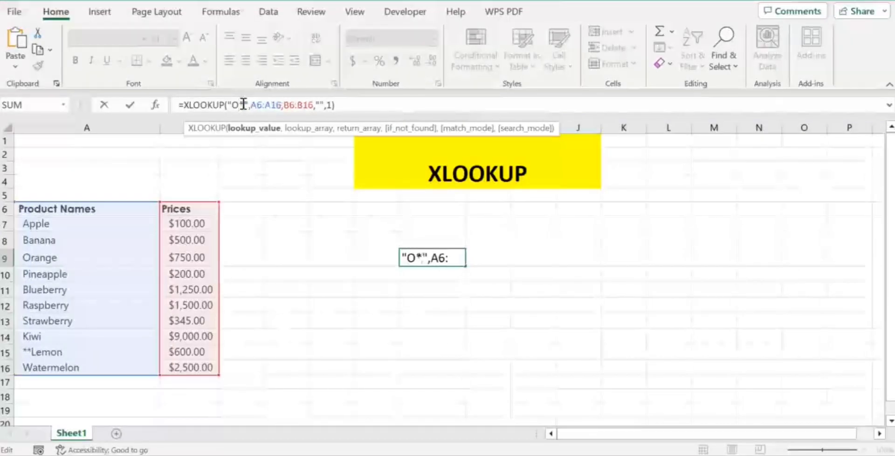
left_click(354, 106)
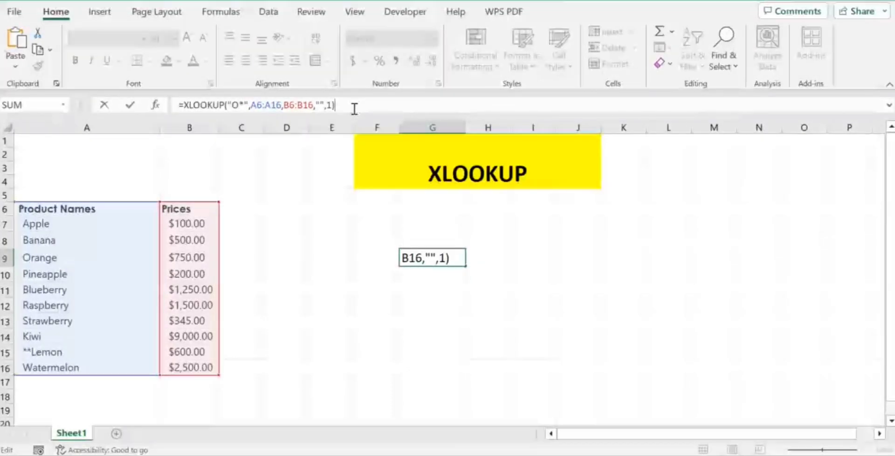
key("Return")
left_click(426, 257)
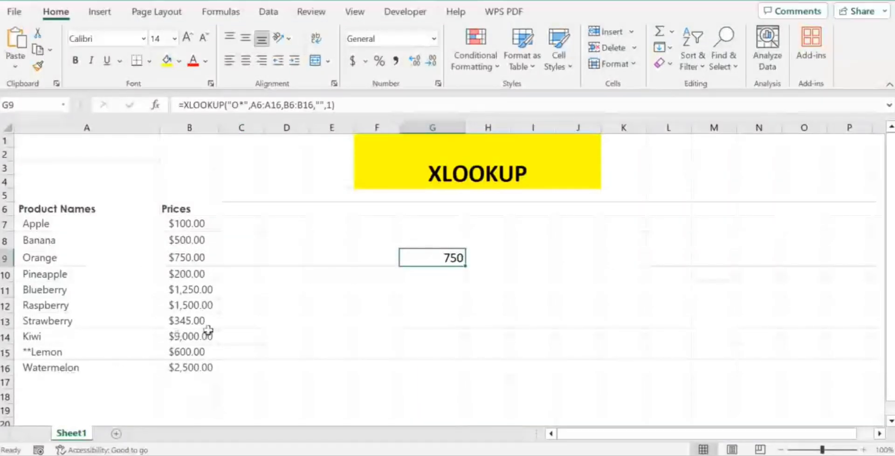
Step: Replace G9's XLOOKUP lookup value "O*" with the tilde-escaped "~*", which returns 100
left_click(240, 105)
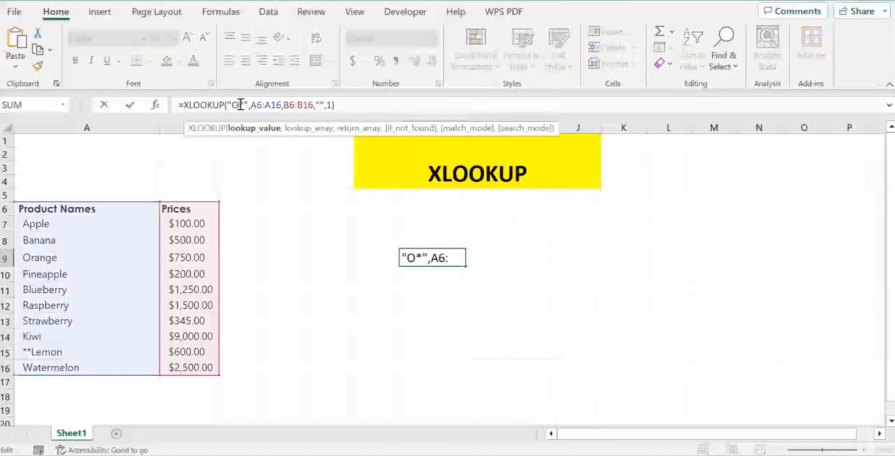
key("BackSpace")
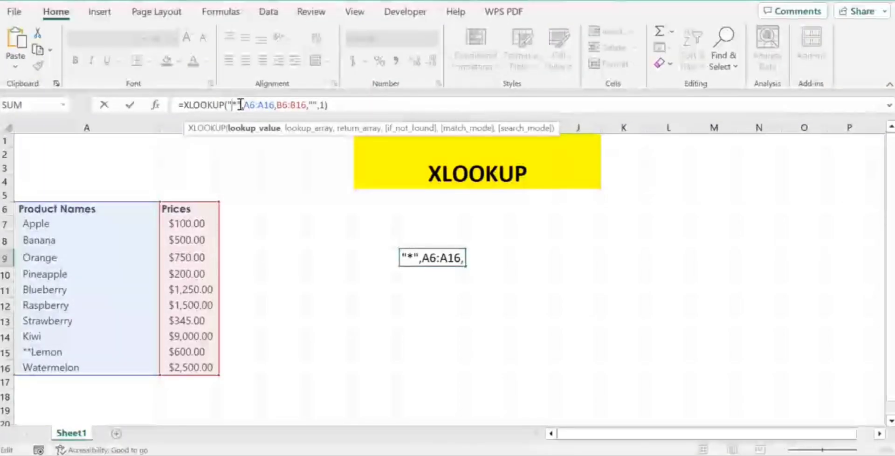
type("~")
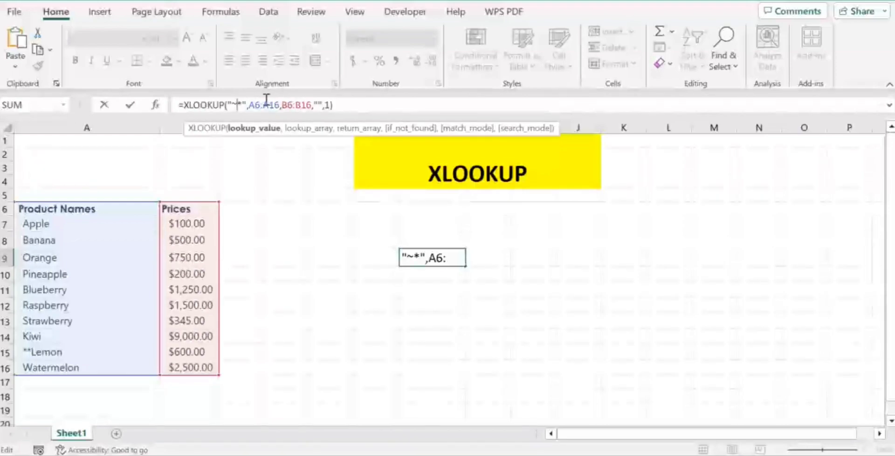
left_click(377, 105)
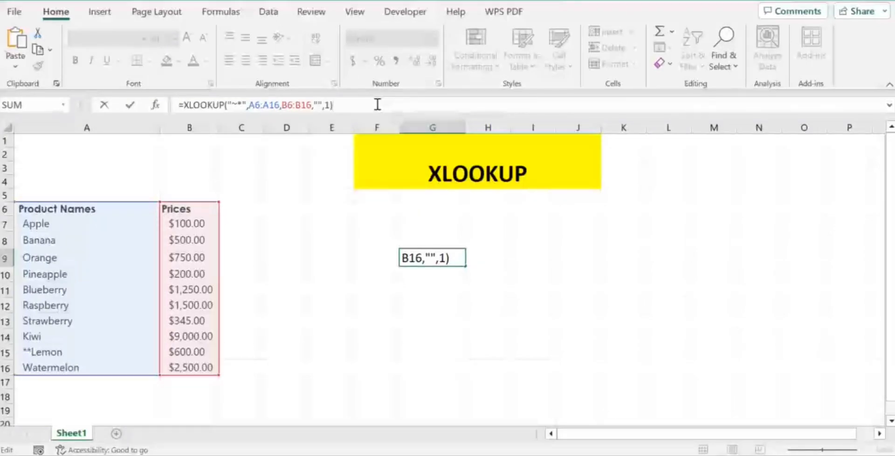
key("Return")
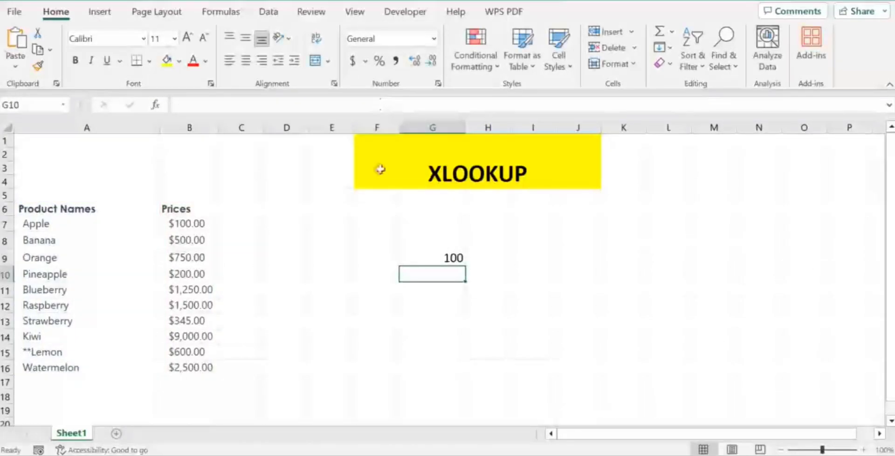
left_click(457, 253)
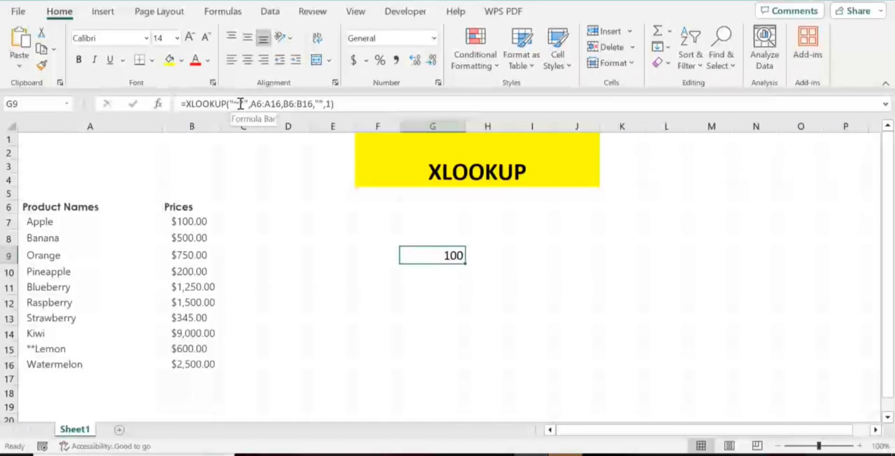
Step: Change G9's XLOOKUP lookup value to "**~", which returns 600
left_click(240, 103)
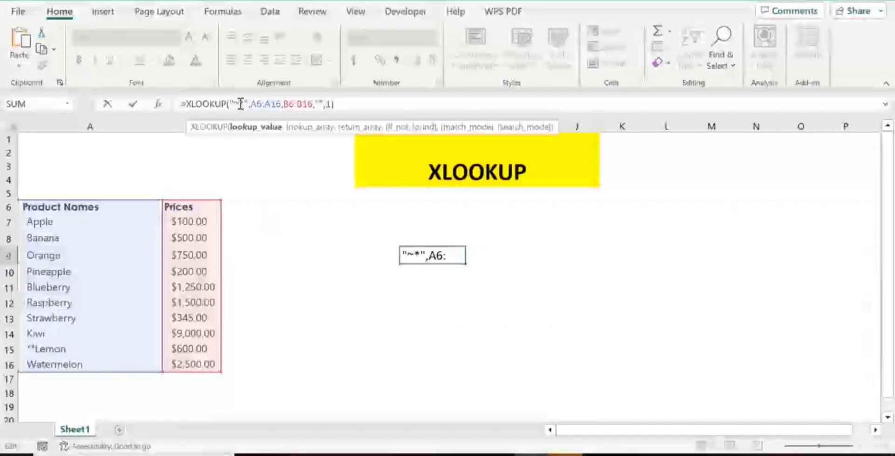
key("BackSpace")
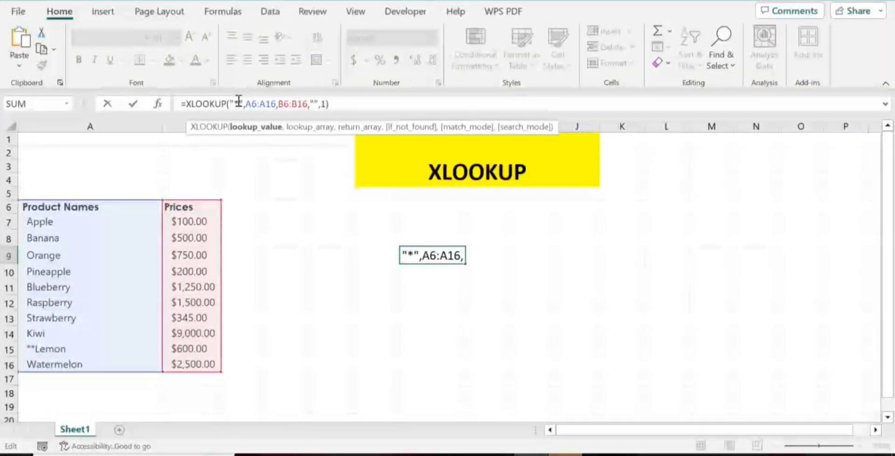
type("*")
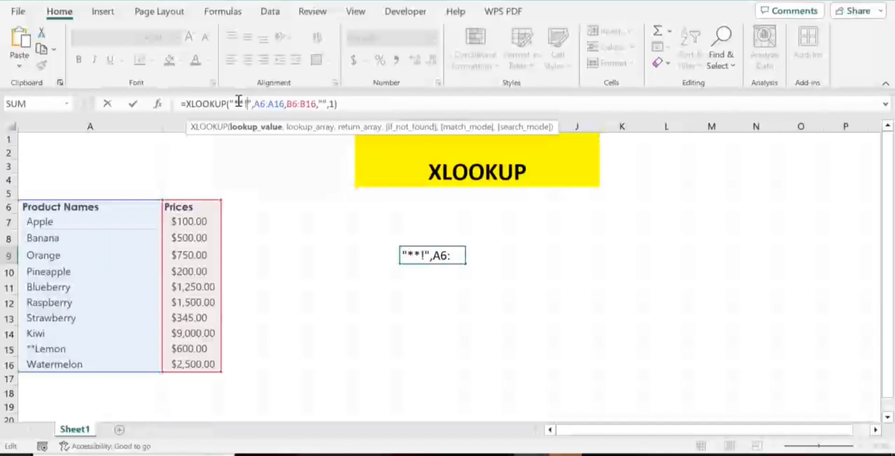
type("~")
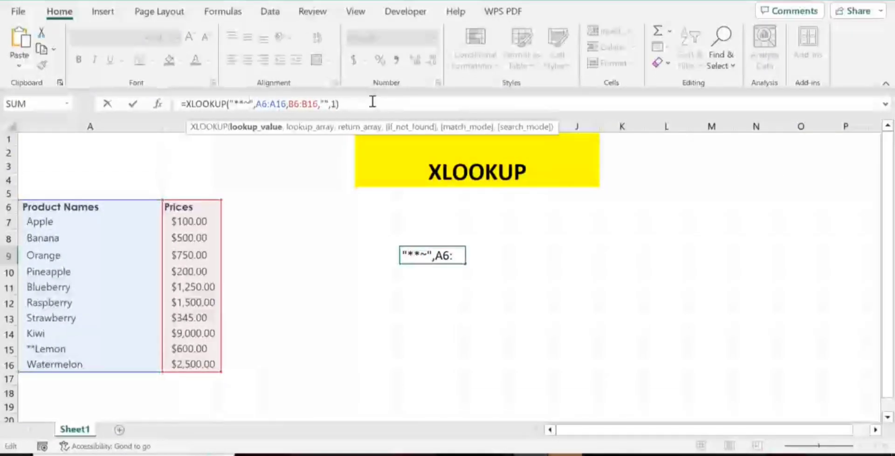
left_click(373, 102)
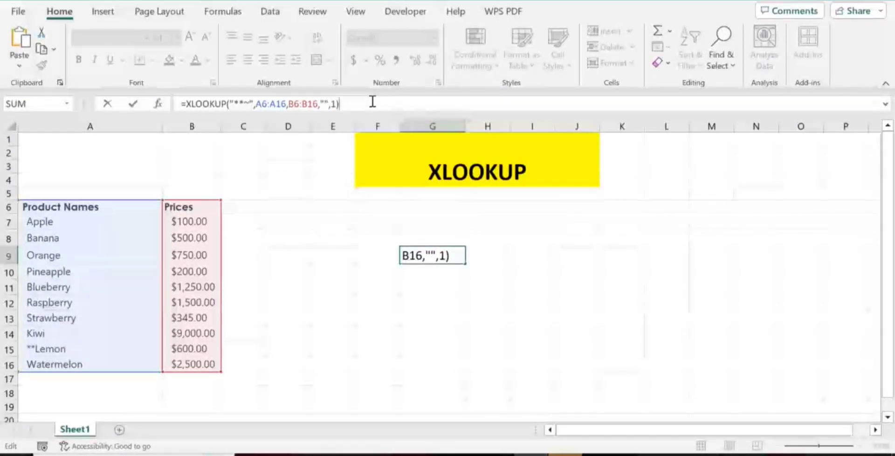
key("Return")
left_click(436, 251)
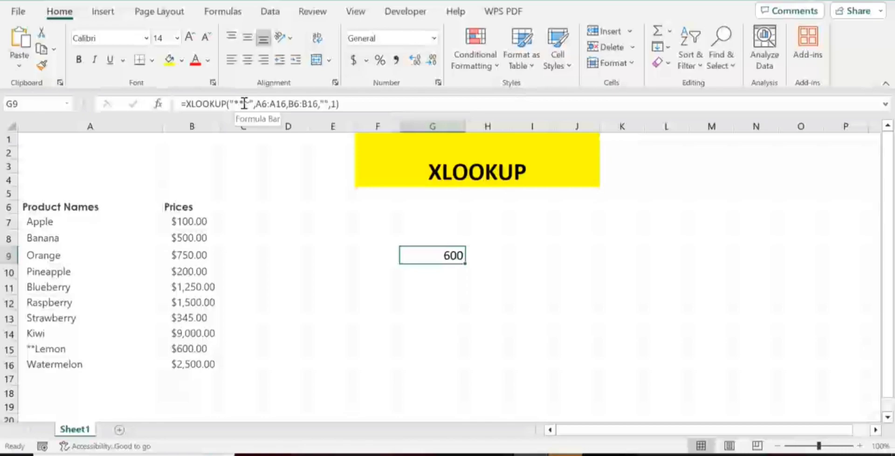
Step: Remove one asterisk so the lookup value is "*~", returning 100 again
left_click(244, 103)
key("BackSpace")
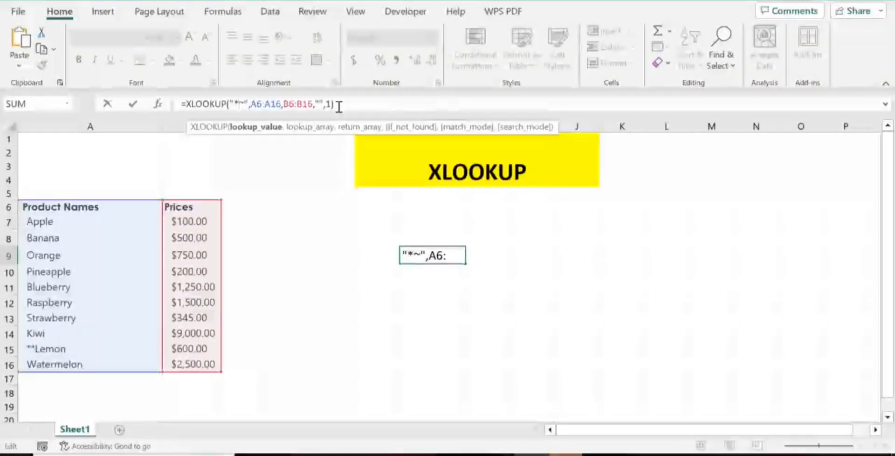
left_click(339, 107)
key("Return")
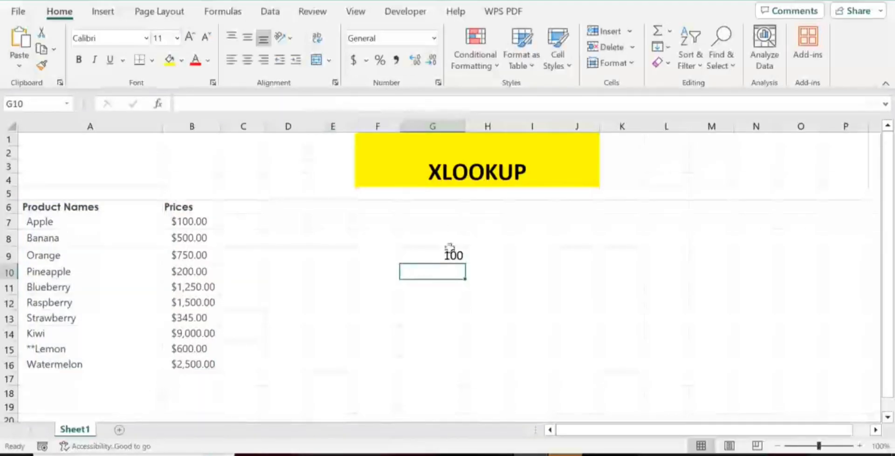
left_click(449, 256)
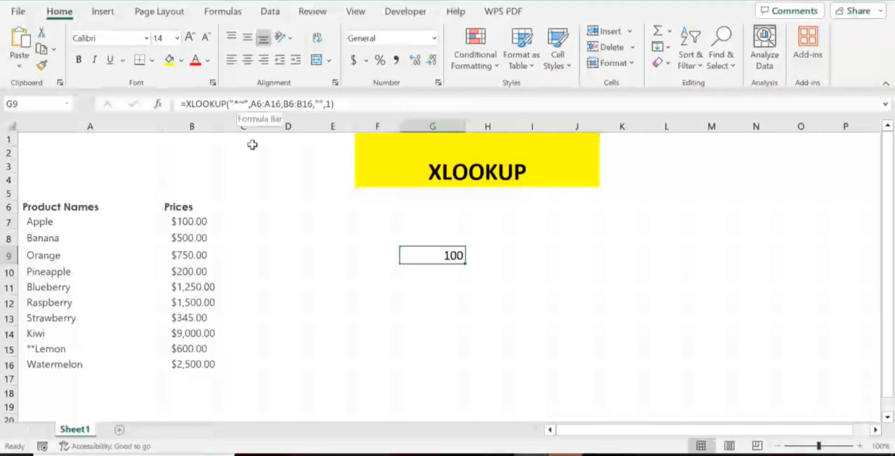
Step: Add an asterisk to make G9's lookup value "**~", returning the **Lemon price 600
left_click(240, 108)
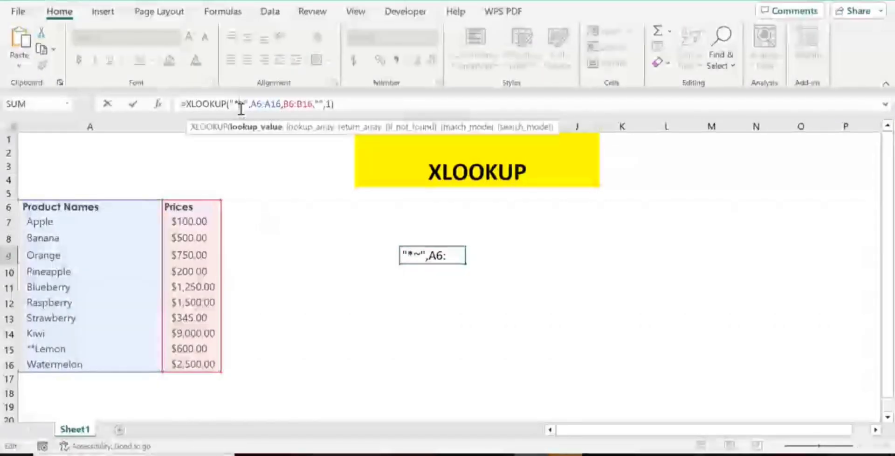
type("*")
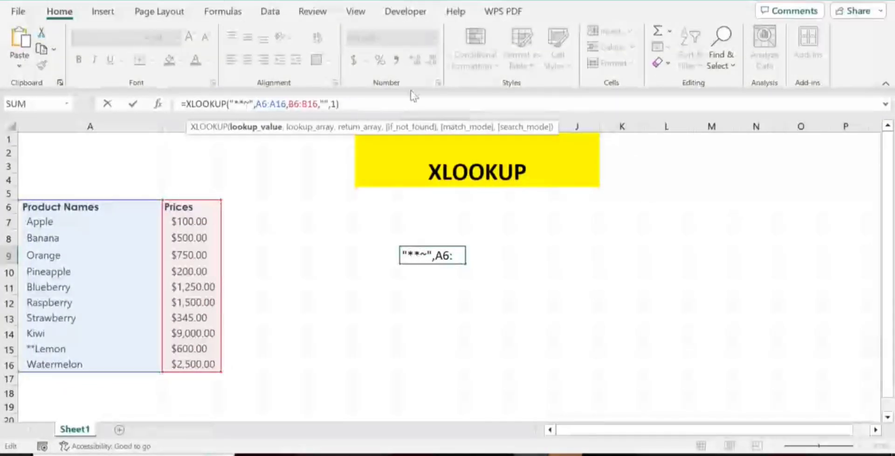
key("Return")
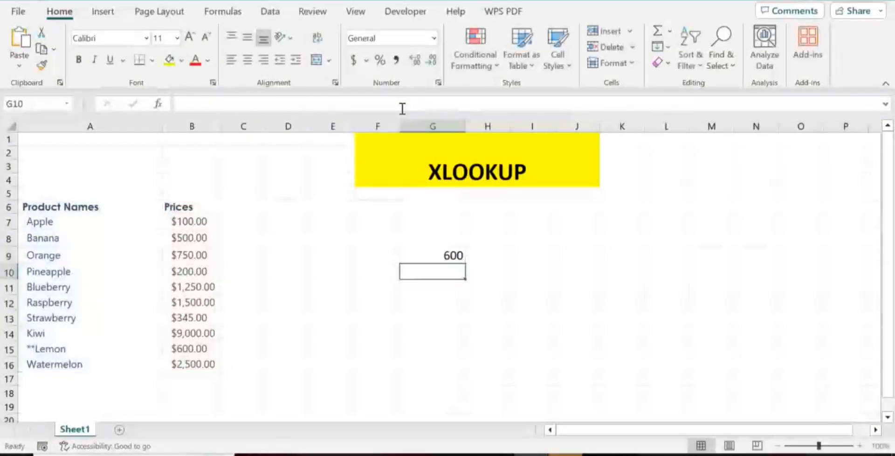
left_click(438, 252)
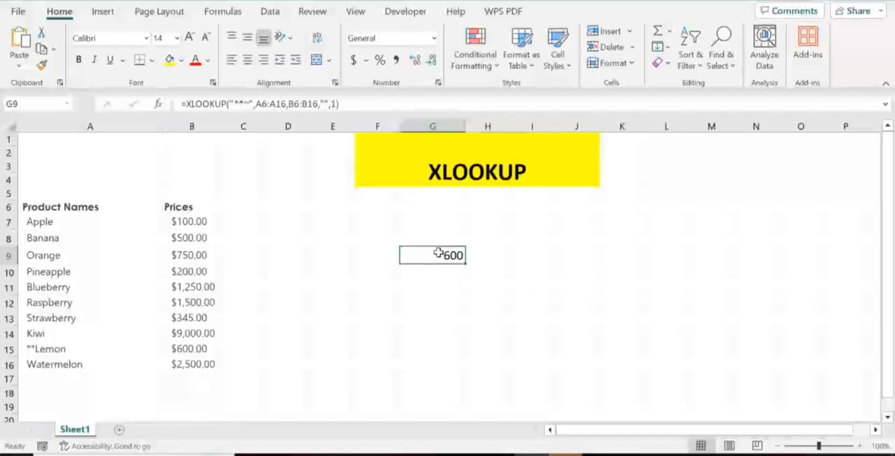